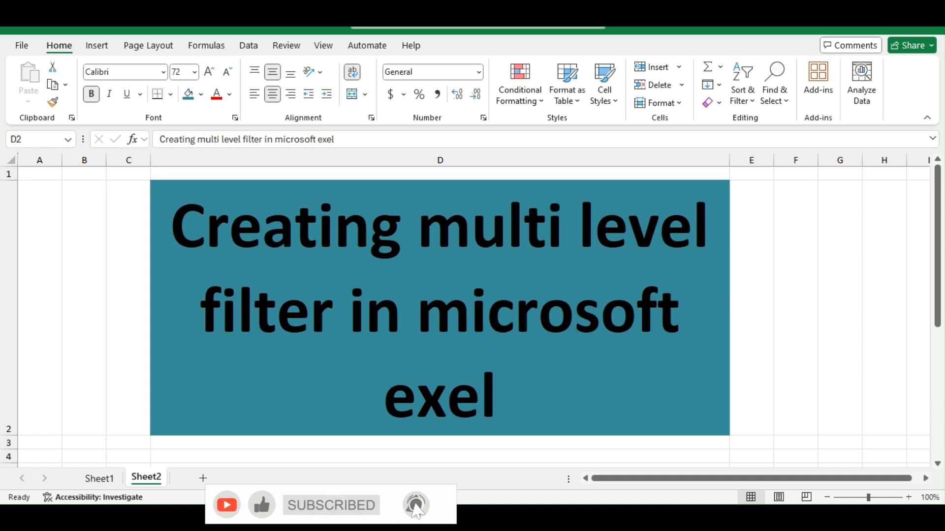
Switch to Sheet1 and look through the people records.
{"action": "left_click", "coordinate": [100, 479]}
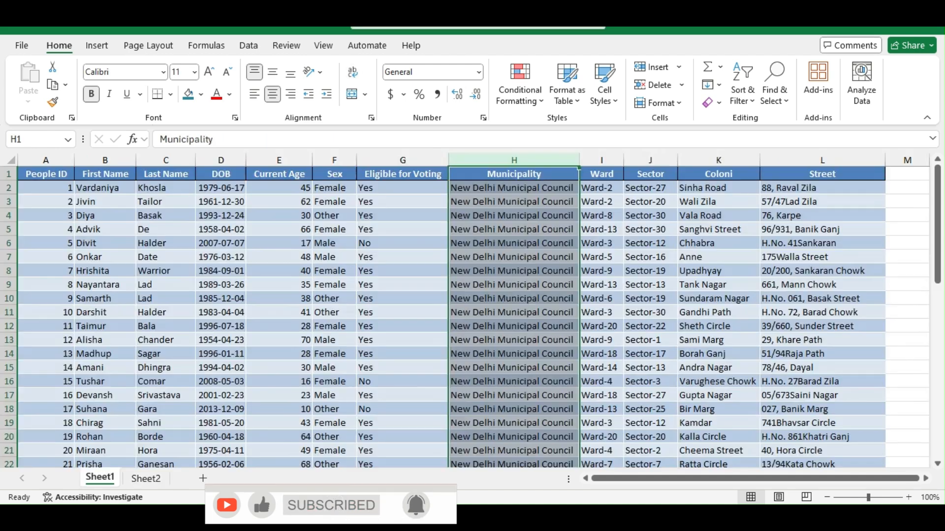
{"action": "scroll", "coordinate": [472, 315], "scroll_direction": "down", "scroll_amount": 18}
{"action": "scroll", "coordinate": [472, 315], "scroll_direction": "up", "scroll_amount": 18}
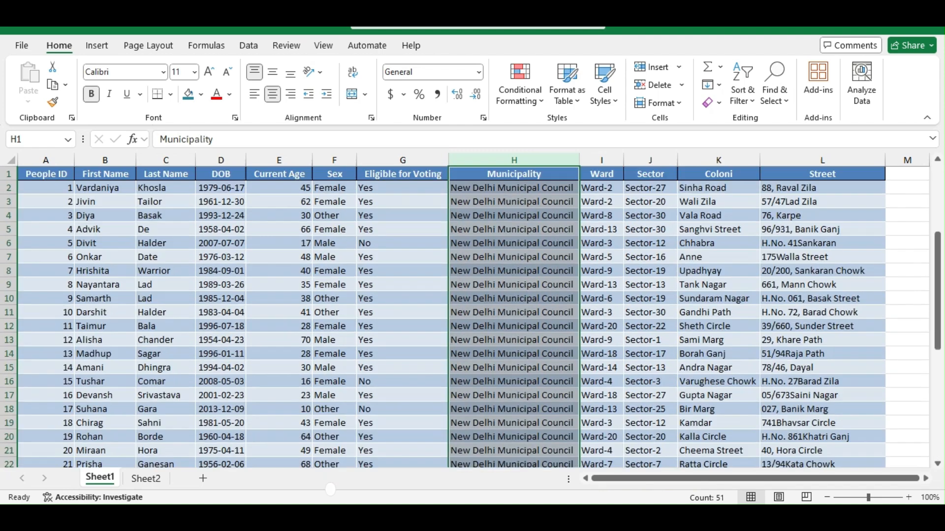
{"action": "left_click", "coordinate": [403, 257]}
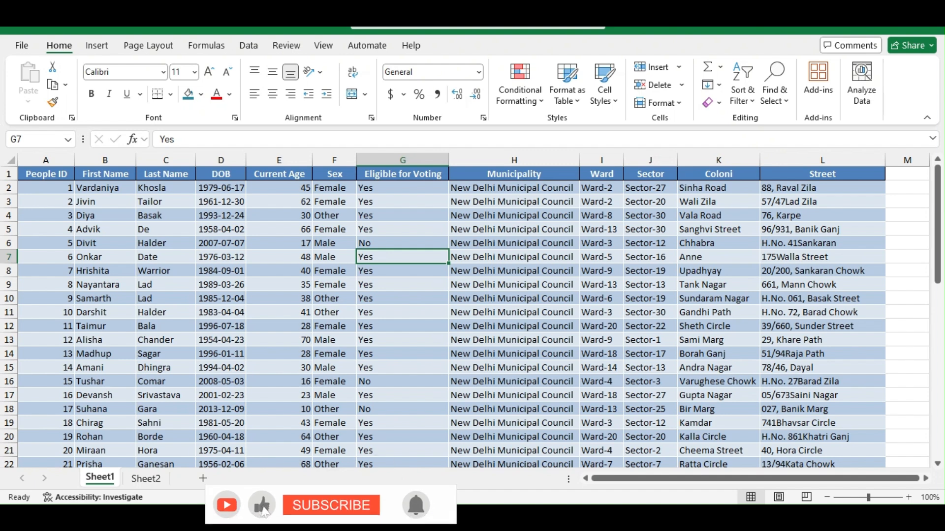
{"action": "left_click", "coordinate": [279, 285]}
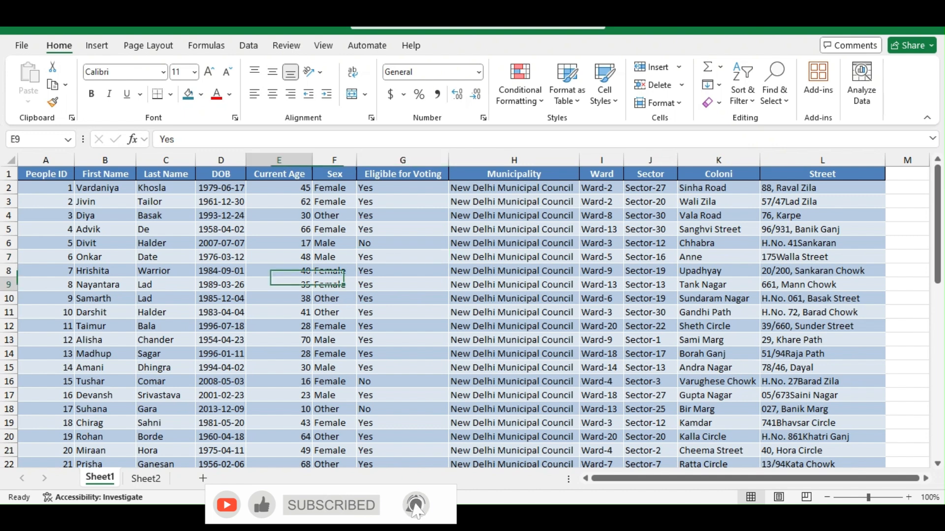
Sort the records by Current Age in ascending order and undo the sort.
{"action": "left_click", "coordinate": [279, 174]}
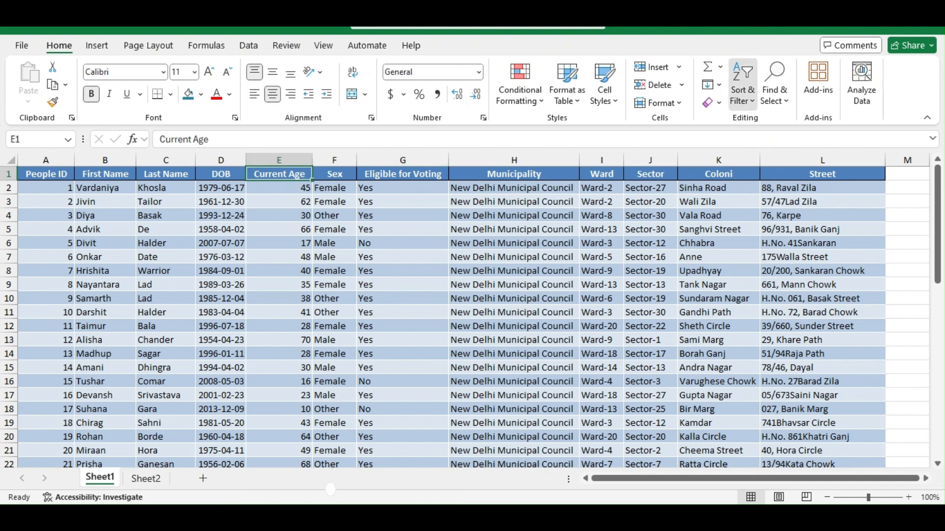
{"action": "left_click", "coordinate": [743, 95]}
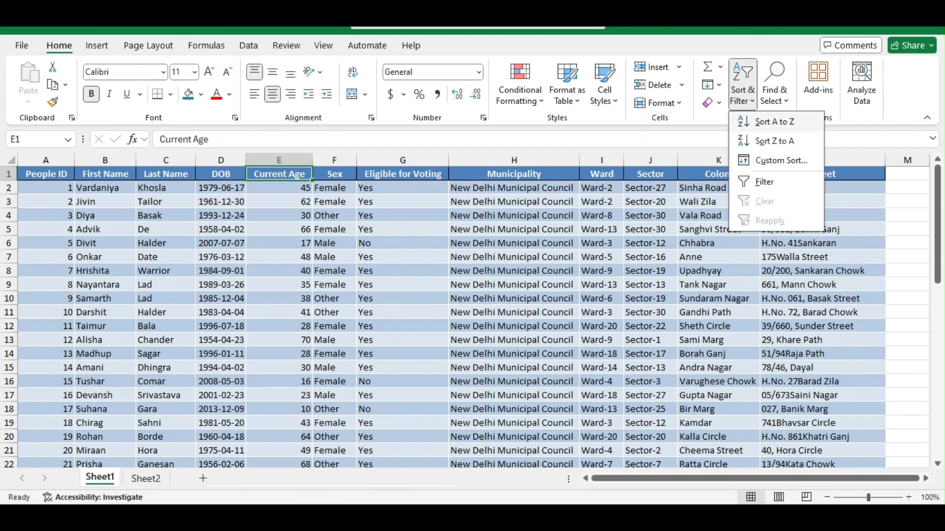
{"action": "left_click", "coordinate": [770, 121]}
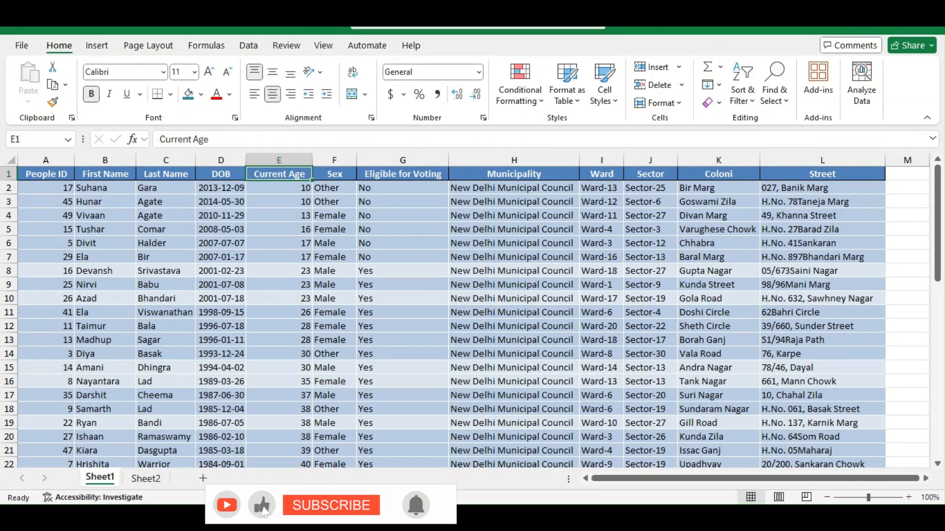
{"action": "key", "text": "ctrl+z"}
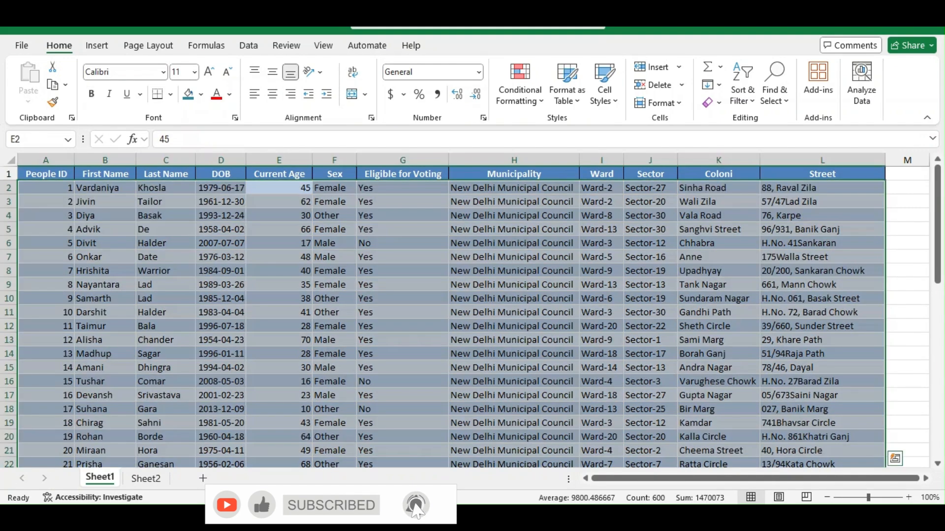
Convert the whole data range A1:L51 on Sheet1 into a table with headers.
{"action": "left_click", "coordinate": [513, 271]}
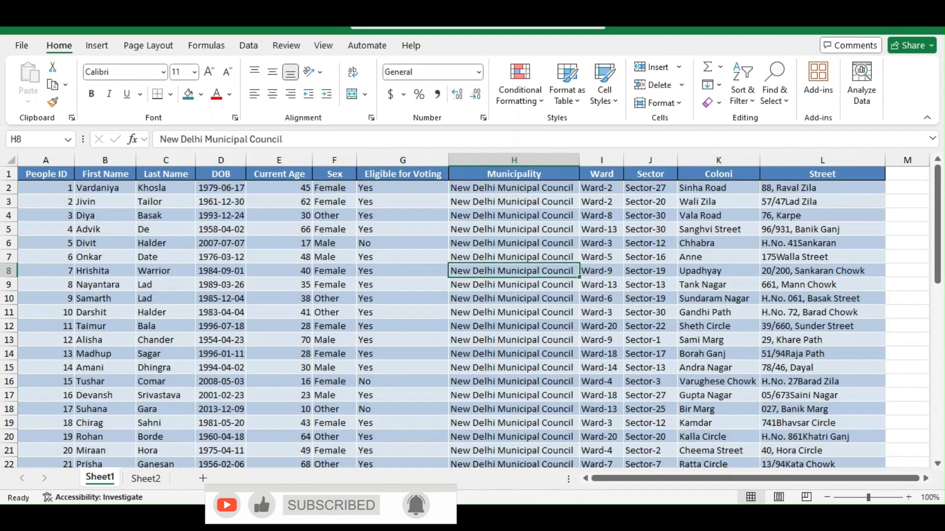
{"action": "key", "text": "ctrl+a"}
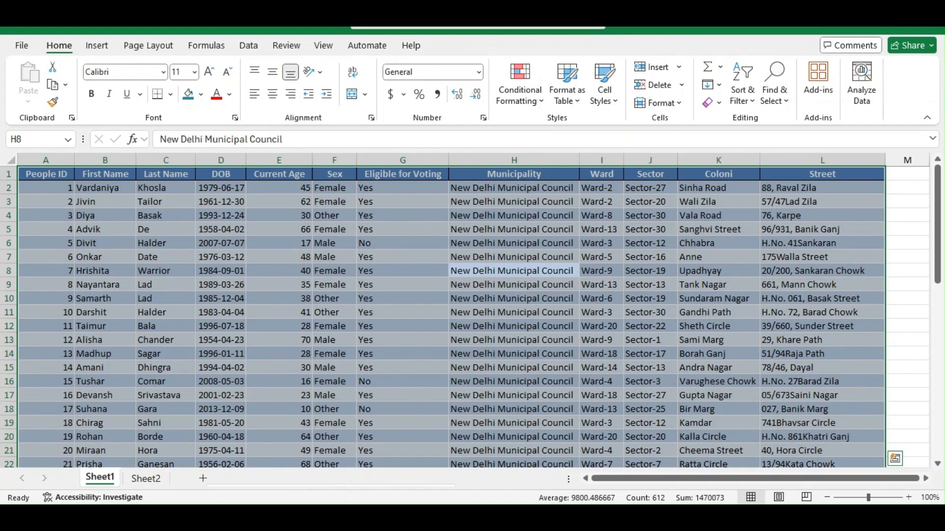
{"action": "key", "text": "ctrl+t"}
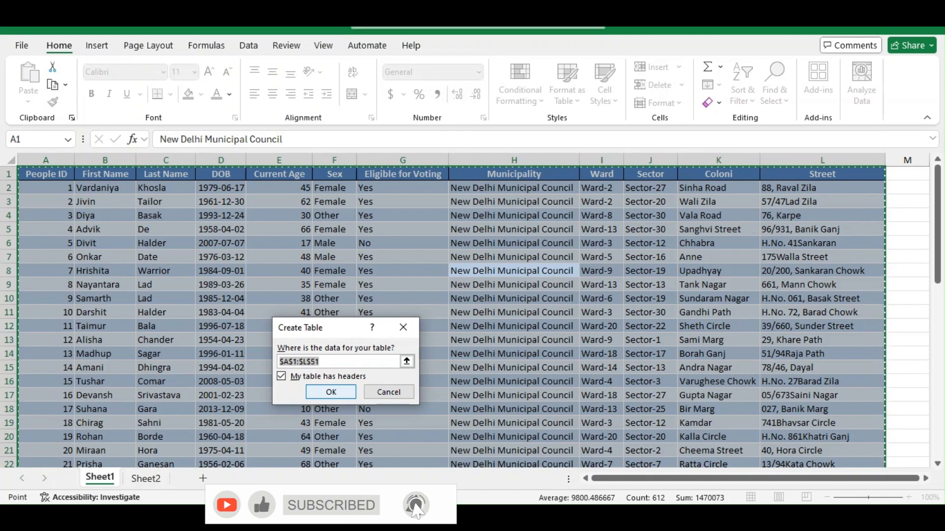
{"action": "key", "text": "Return"}
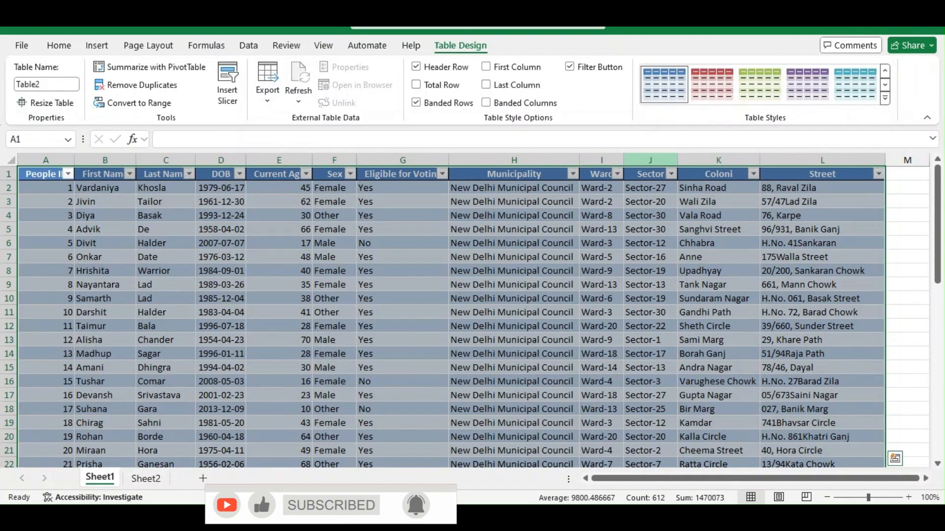
Apply the light orange style with grid borders to the new table.
{"action": "left_click", "coordinate": [885, 97]}
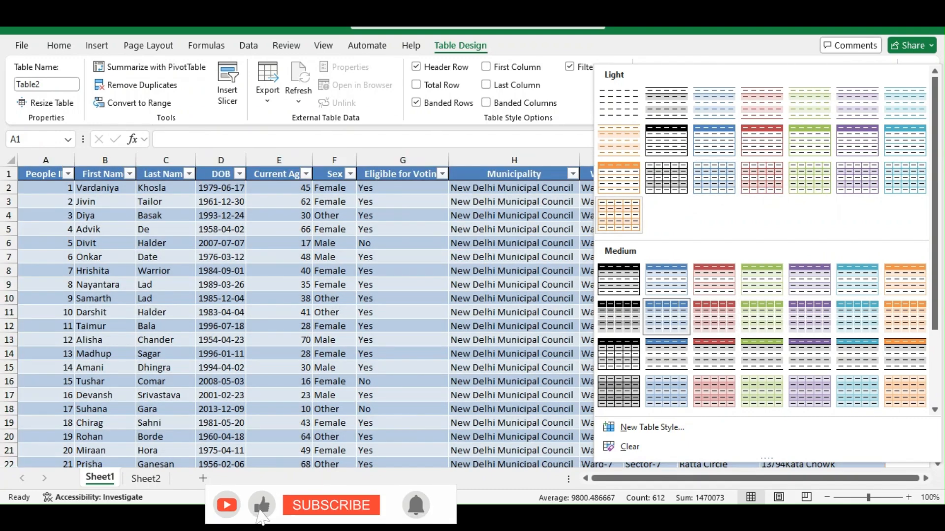
{"action": "left_click", "coordinate": [619, 354]}
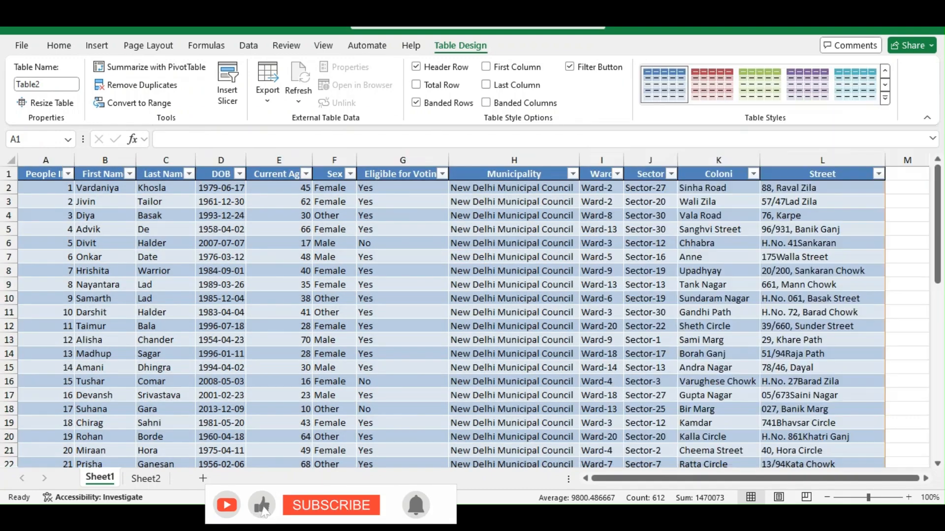
{"action": "left_click", "coordinate": [334, 284]}
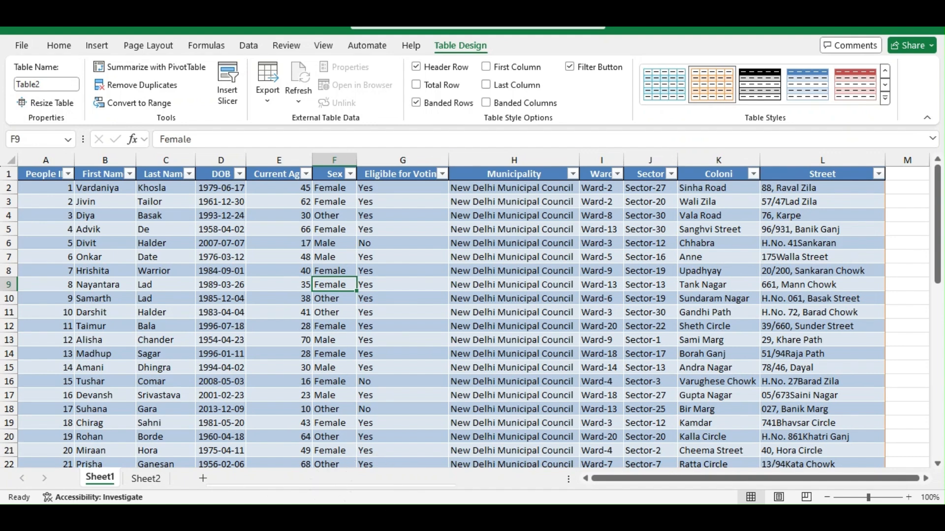
Filter the Eligible for Voting column to show only Yes and look through the matching records.
{"action": "left_click", "coordinate": [443, 174]}
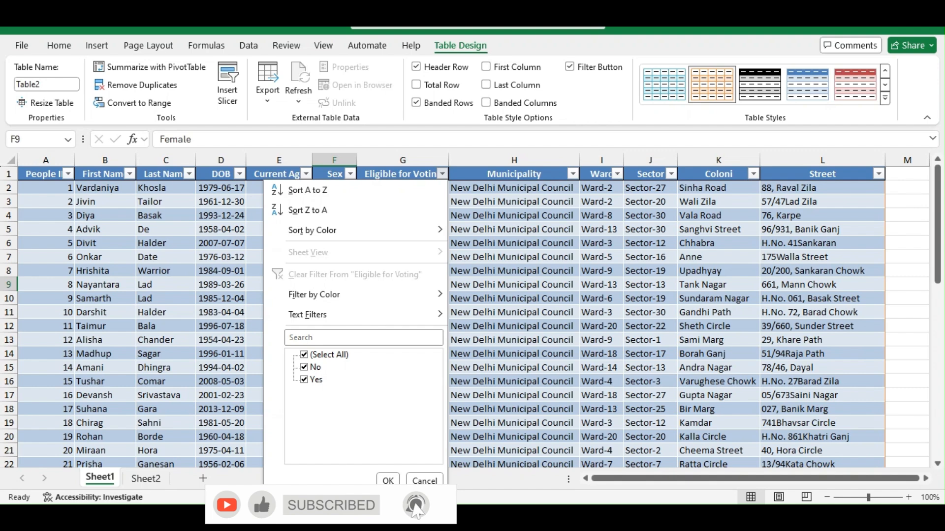
{"action": "left_click", "coordinate": [304, 354]}
{"action": "left_click", "coordinate": [304, 379]}
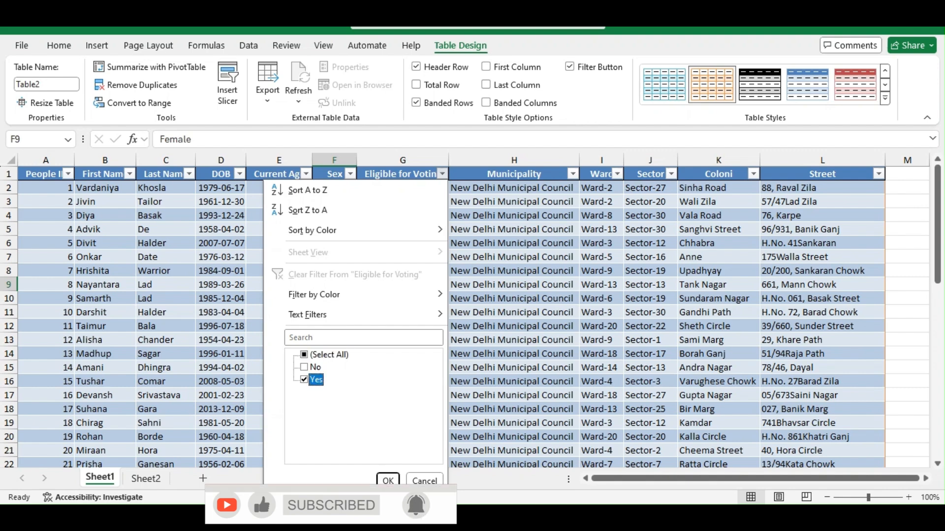
{"action": "left_click", "coordinate": [387, 481]}
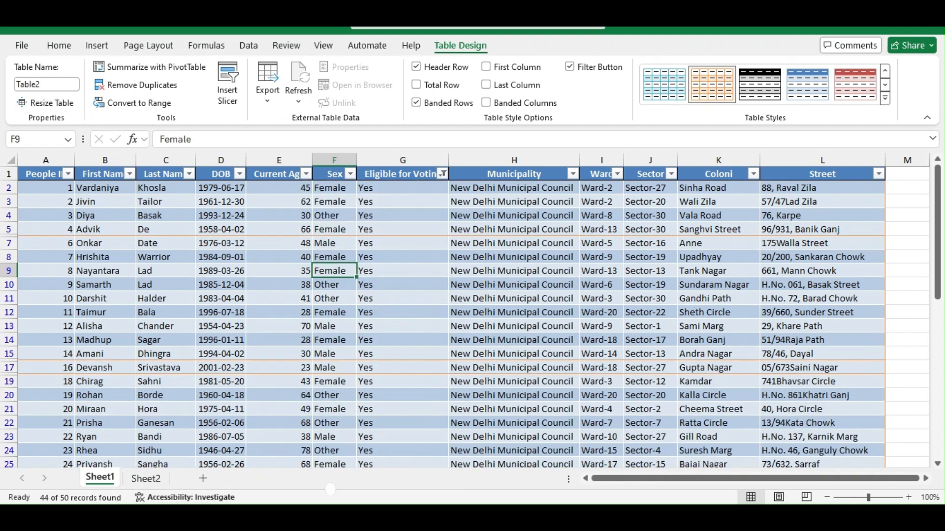
{"action": "scroll", "coordinate": [472, 315], "scroll_direction": "down", "scroll_amount": 10}
{"action": "scroll", "coordinate": [473, 315], "scroll_direction": "up", "scroll_amount": 10}
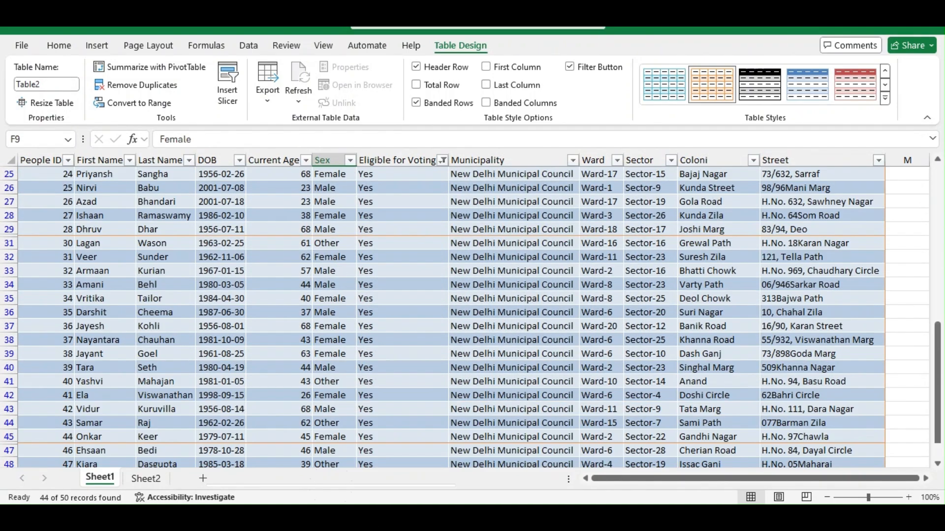
{"action": "scroll", "coordinate": [473, 315], "scroll_direction": "down", "scroll_amount": 10}
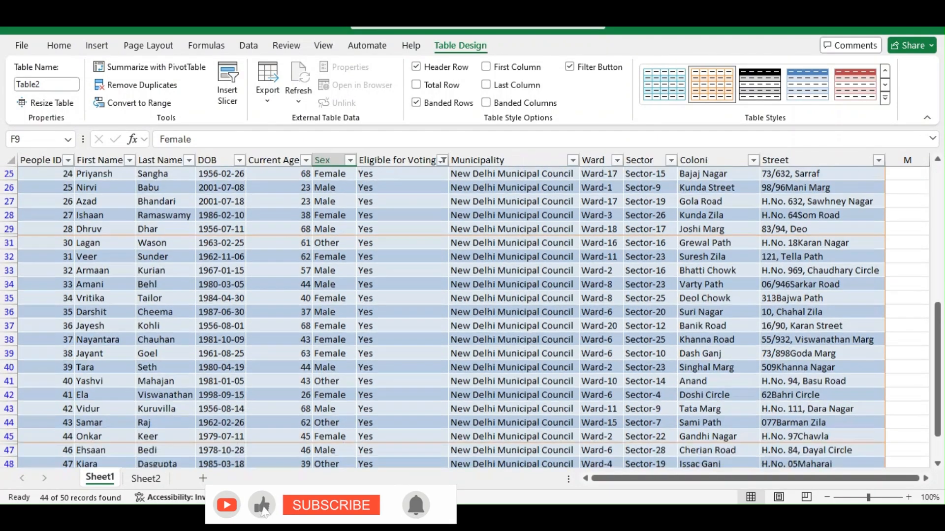
{"action": "scroll", "coordinate": [473, 315], "scroll_direction": "up", "scroll_amount": 10}
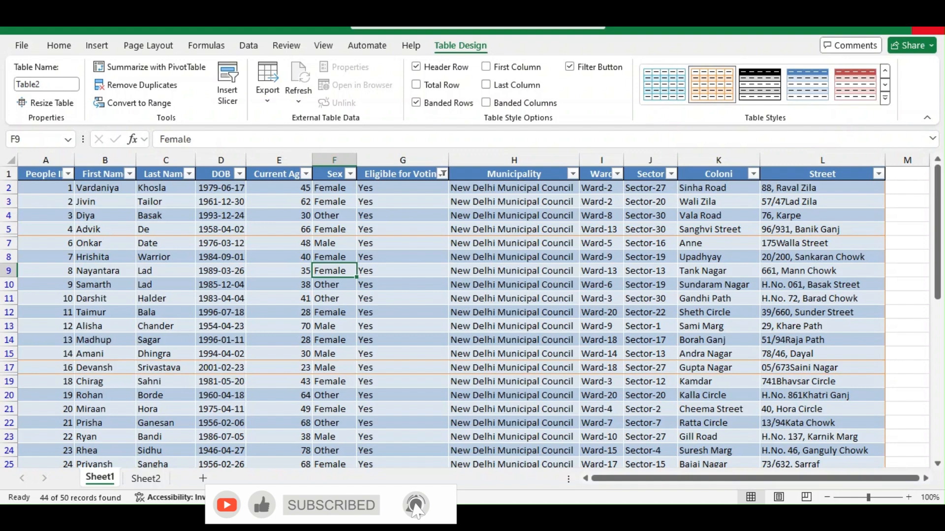
Change the Eligible for Voting filter to show only No, and clear the filter from that column.
{"action": "left_click", "coordinate": [59, 45]}
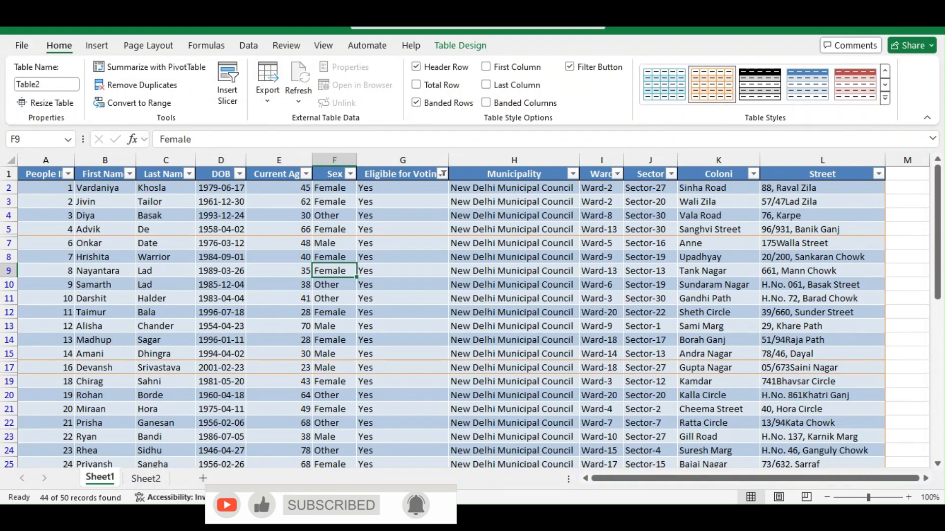
{"action": "left_click", "coordinate": [443, 174]}
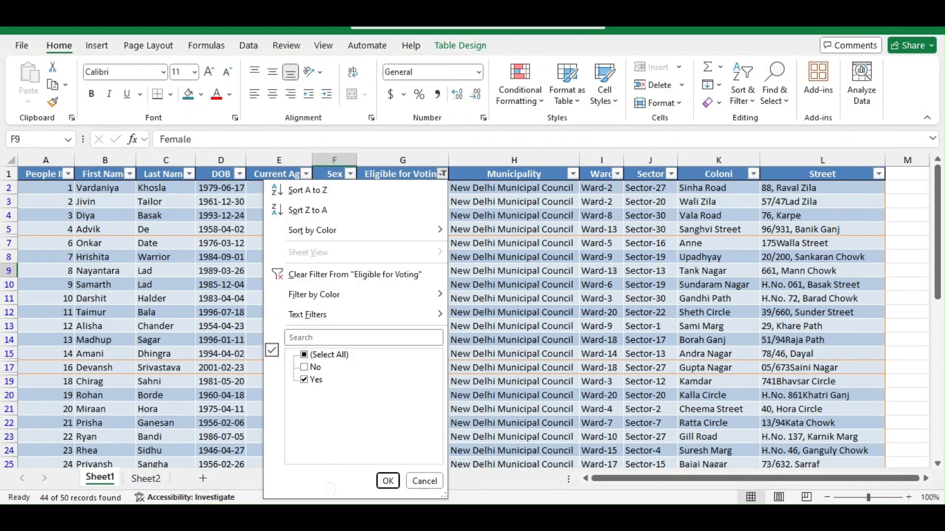
{"action": "left_click", "coordinate": [304, 379]}
{"action": "left_click", "coordinate": [304, 367]}
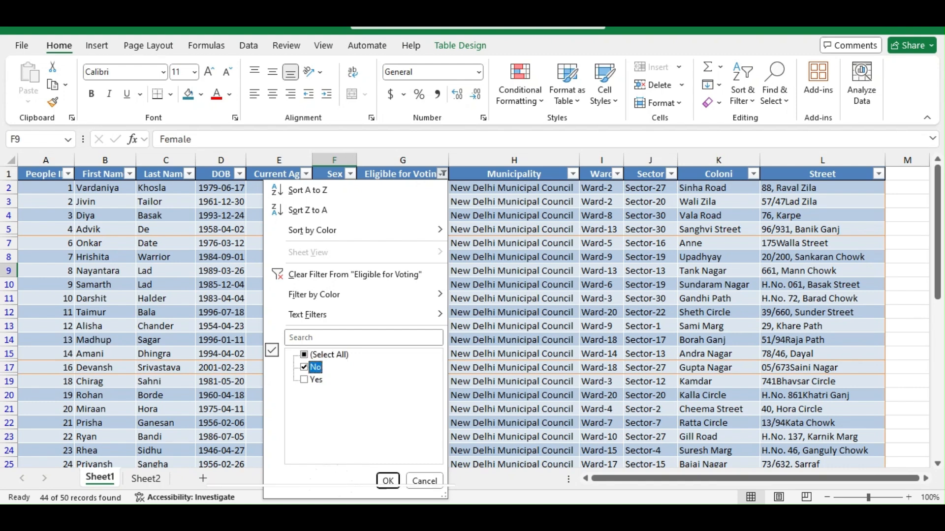
{"action": "left_click", "coordinate": [387, 482]}
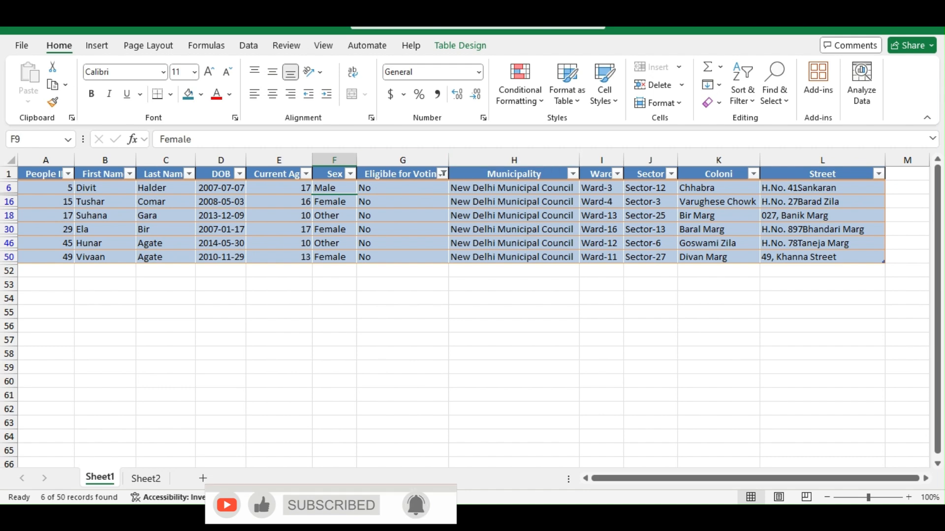
{"action": "left_click", "coordinate": [443, 174]}
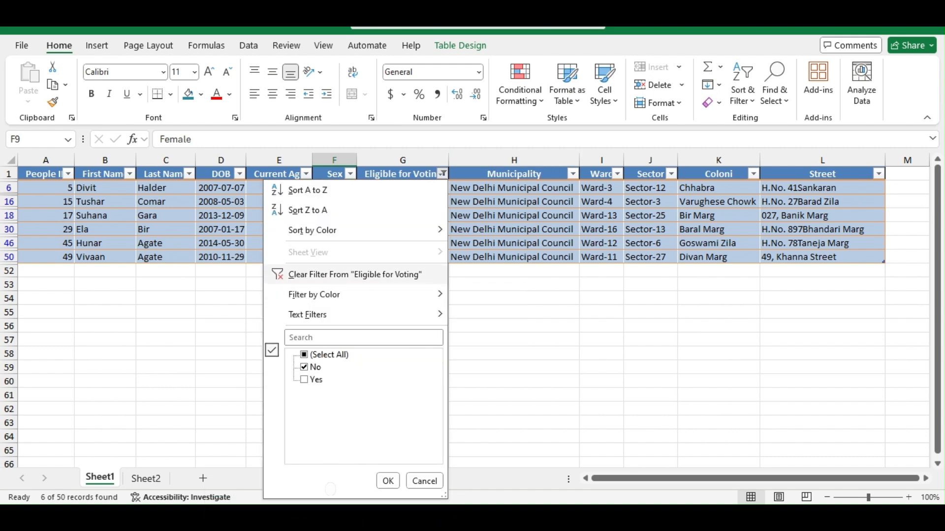
{"action": "left_click", "coordinate": [354, 274]}
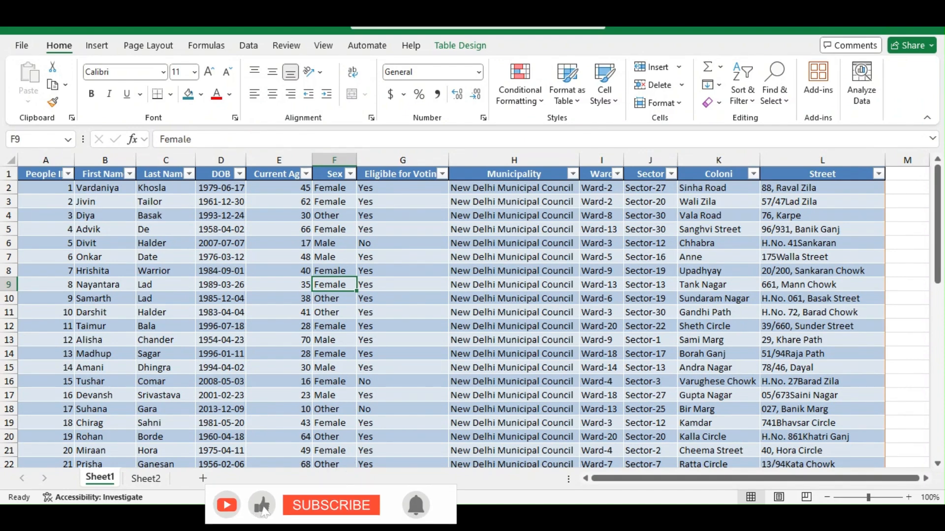
Start a custom sort of the table with People ID as the first level, cell values from smallest to largest.
{"action": "left_click", "coordinate": [742, 91]}
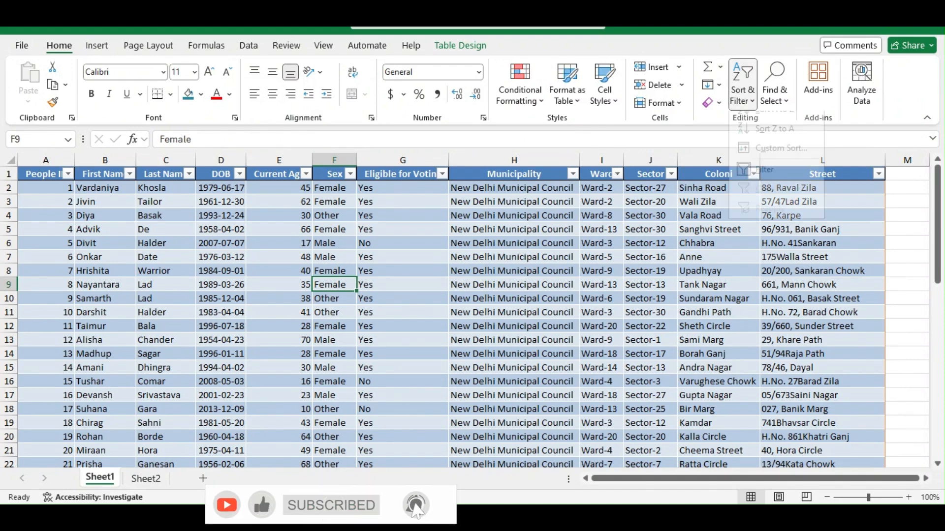
{"action": "left_click", "coordinate": [780, 148]}
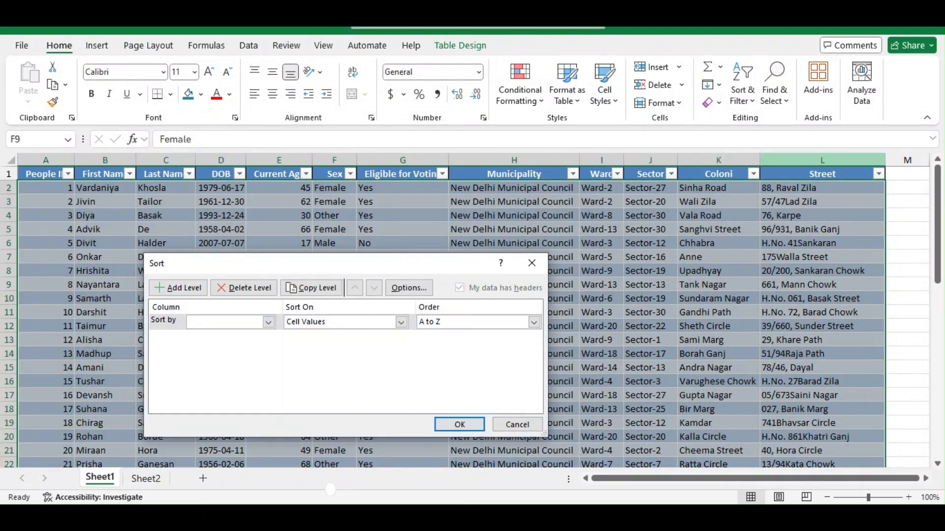
{"action": "left_click_drag", "start_coordinate": [185, 270], "coordinate": [367, 286]}
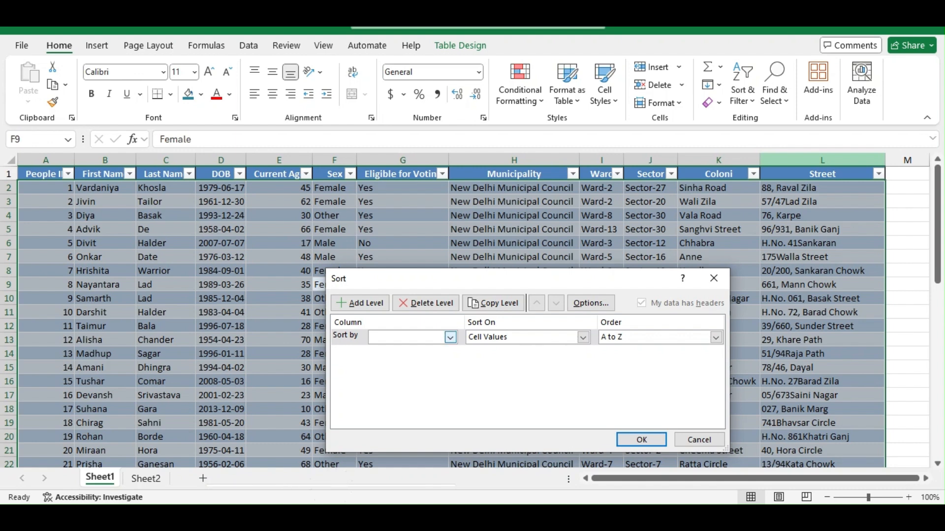
{"action": "left_click", "coordinate": [450, 337]}
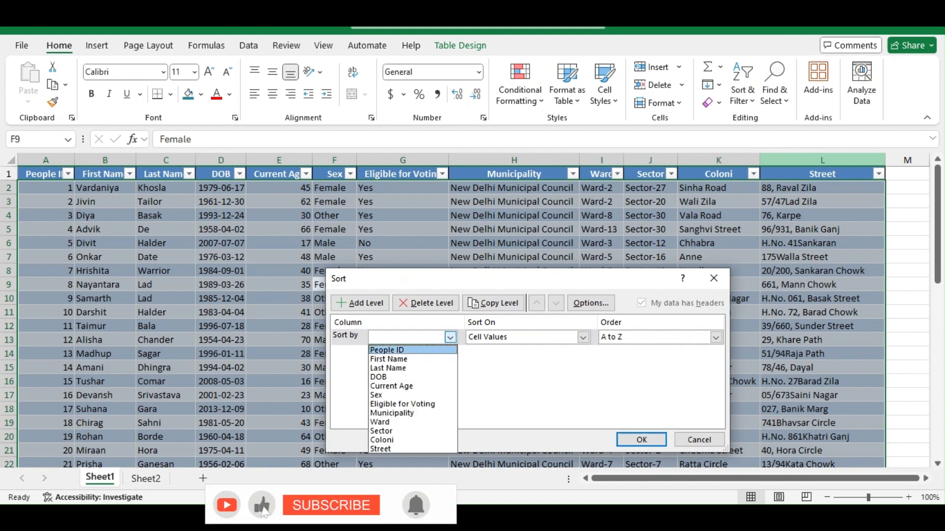
{"action": "left_click", "coordinate": [388, 351]}
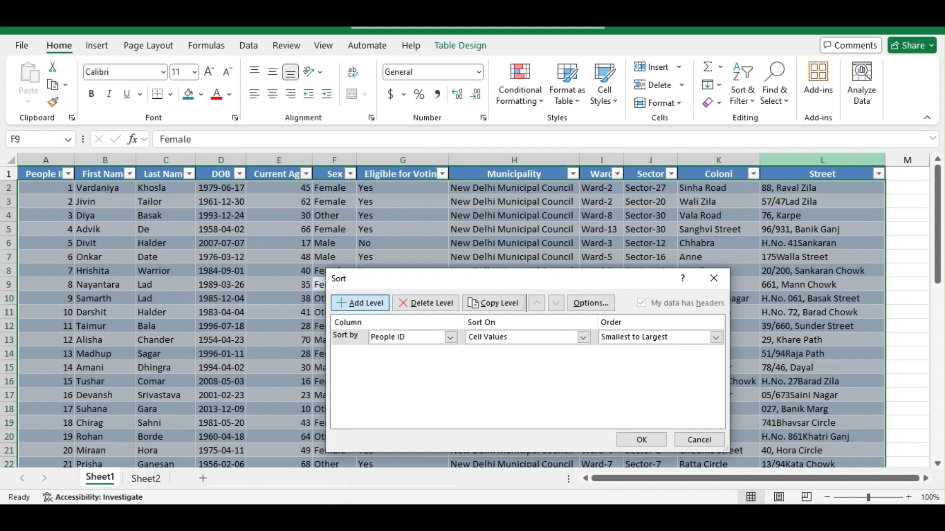
Add a second sort level on Current Age, cell values from smallest to largest.
{"action": "left_click", "coordinate": [359, 303]}
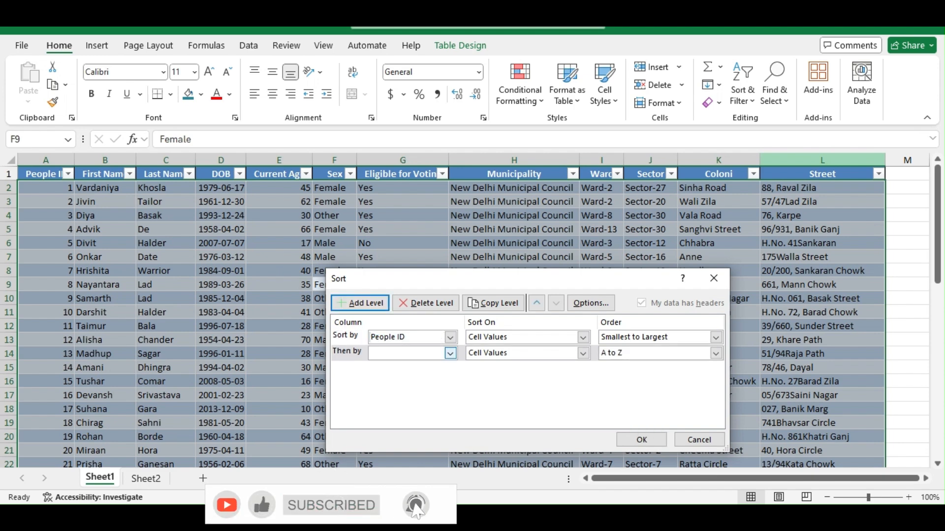
{"action": "left_click", "coordinate": [450, 353]}
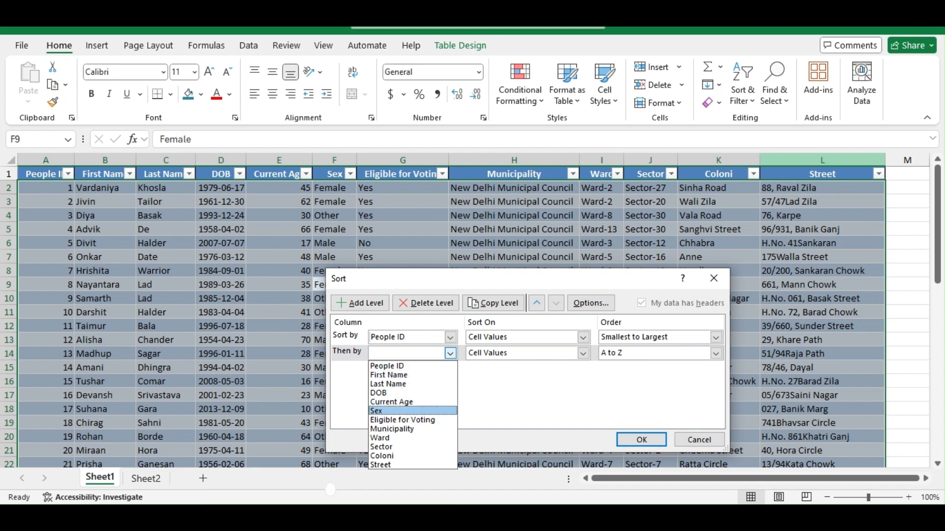
{"action": "left_click", "coordinate": [392, 402]}
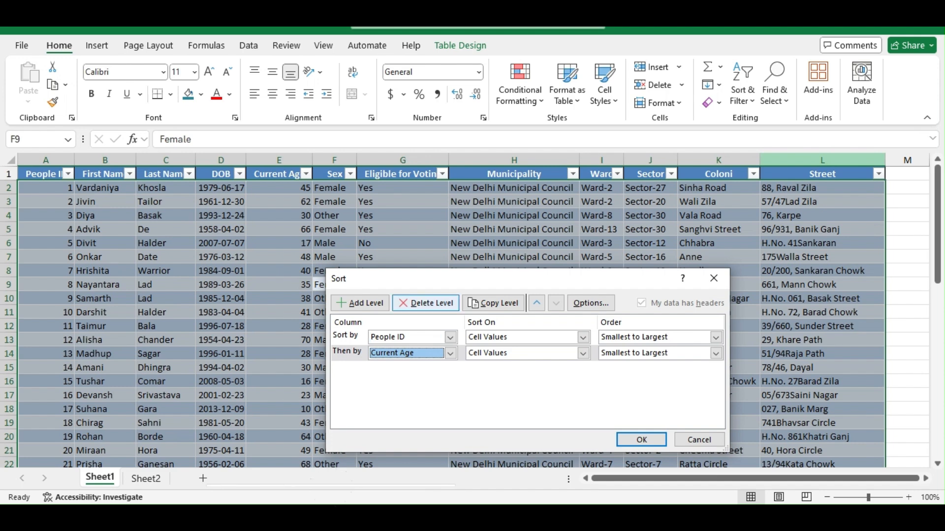
Add a third sort level on Eligible for Voting, cell values from A to Z.
{"action": "left_click", "coordinate": [359, 303]}
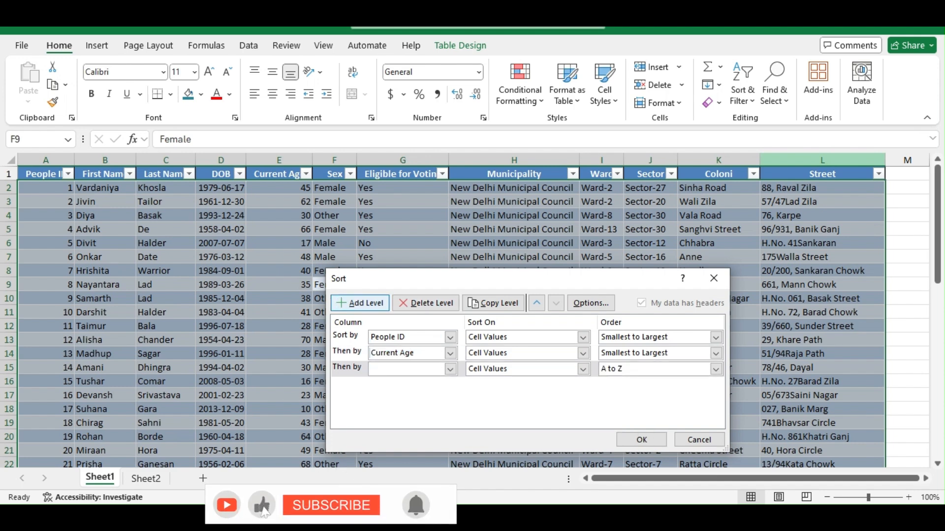
{"action": "left_click", "coordinate": [450, 369]}
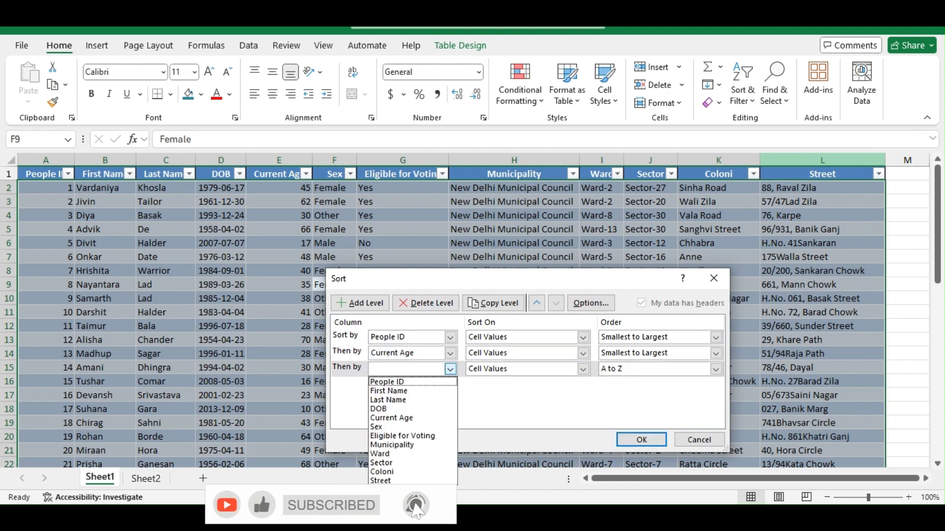
{"action": "left_click", "coordinate": [403, 436]}
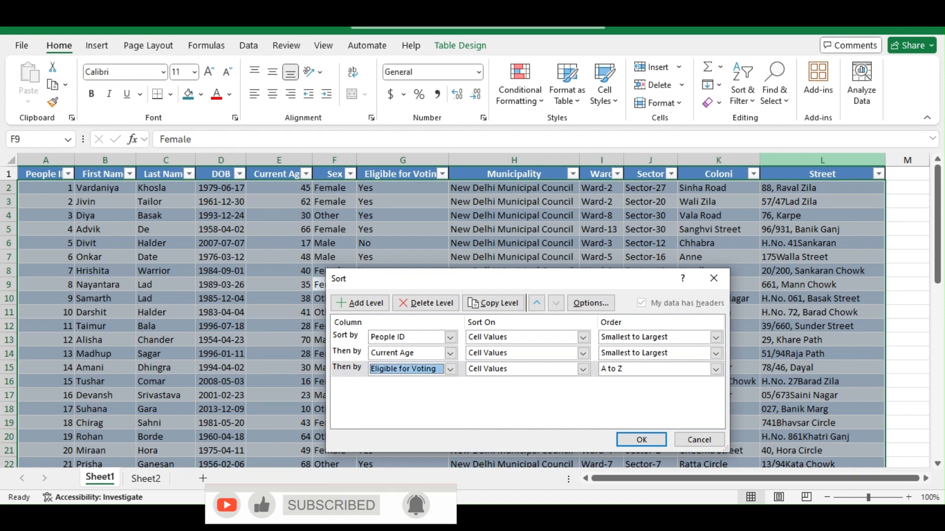
Add a fourth sort level on Ward, cell values from A to Z.
{"action": "left_click", "coordinate": [360, 304]}
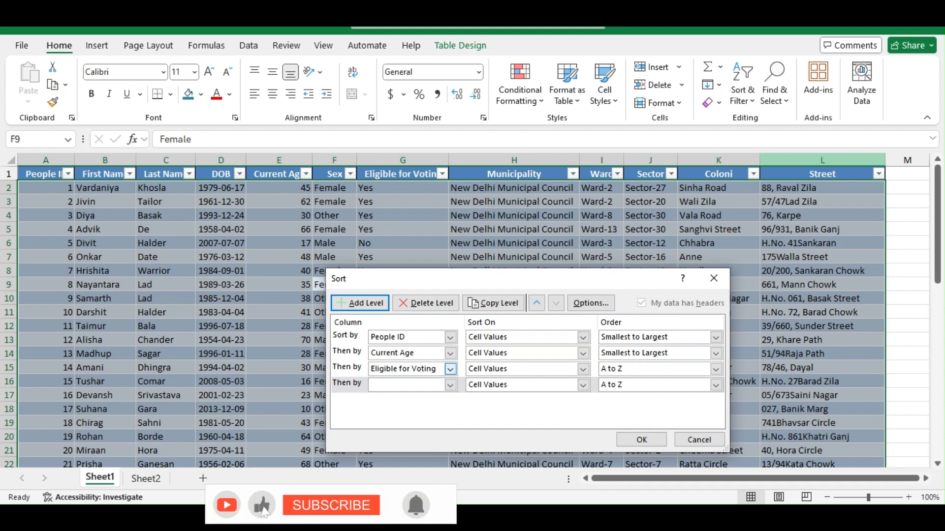
{"action": "left_click", "coordinate": [450, 384]}
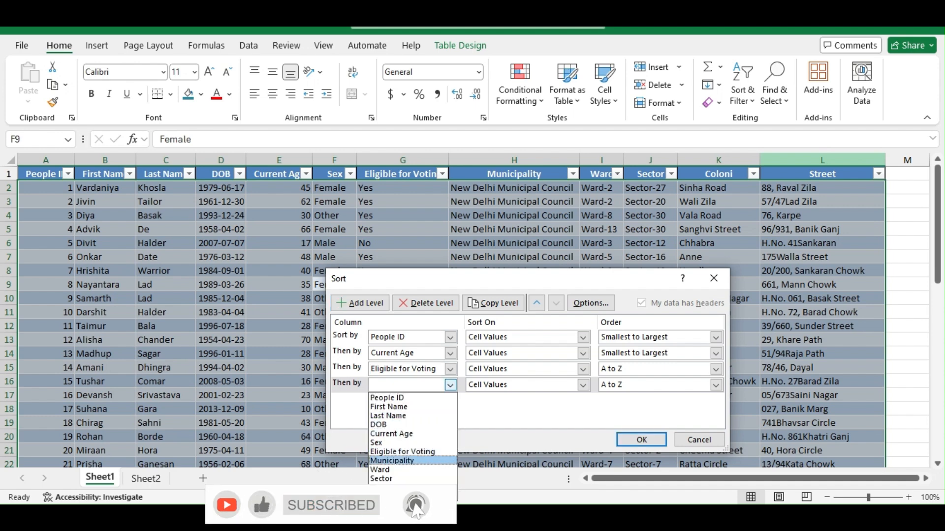
{"action": "left_click", "coordinate": [380, 469]}
Add a fifth sort level on Sector, cell values from A to Z, apply the sort and look through the records.
{"action": "left_click", "coordinate": [360, 303]}
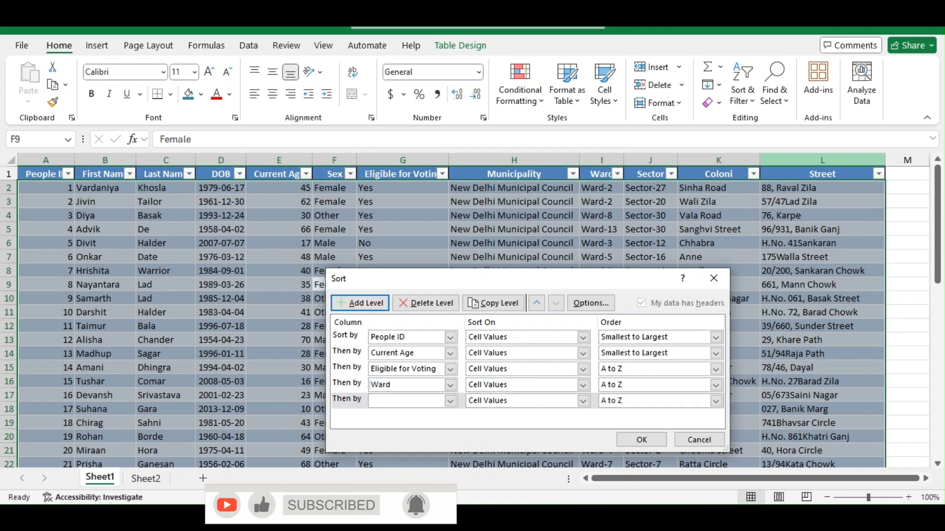
{"action": "left_click", "coordinate": [450, 400]}
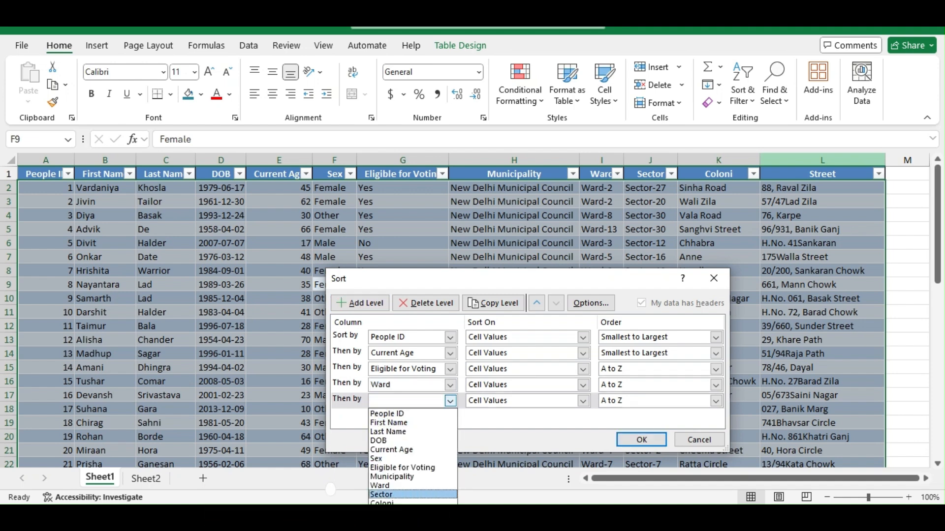
{"action": "left_click", "coordinate": [381, 495]}
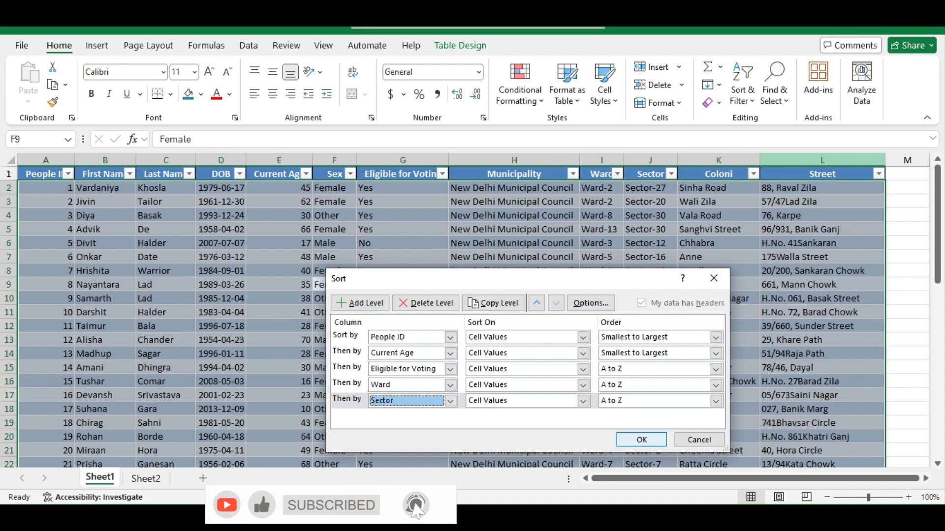
{"action": "left_click", "coordinate": [641, 440]}
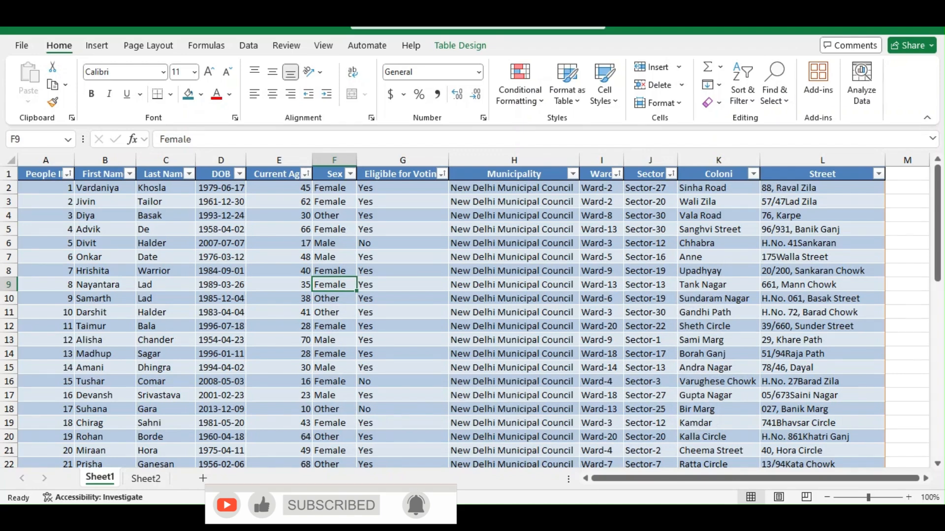
{"action": "scroll", "coordinate": [472, 320], "scroll_direction": "down", "scroll_amount": 14}
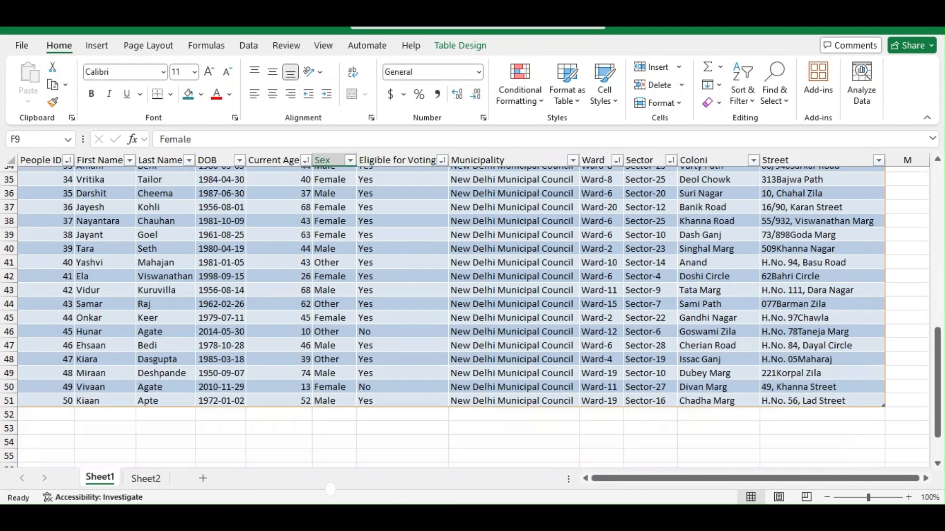
{"action": "scroll", "coordinate": [473, 320], "scroll_direction": "up", "scroll_amount": 6}
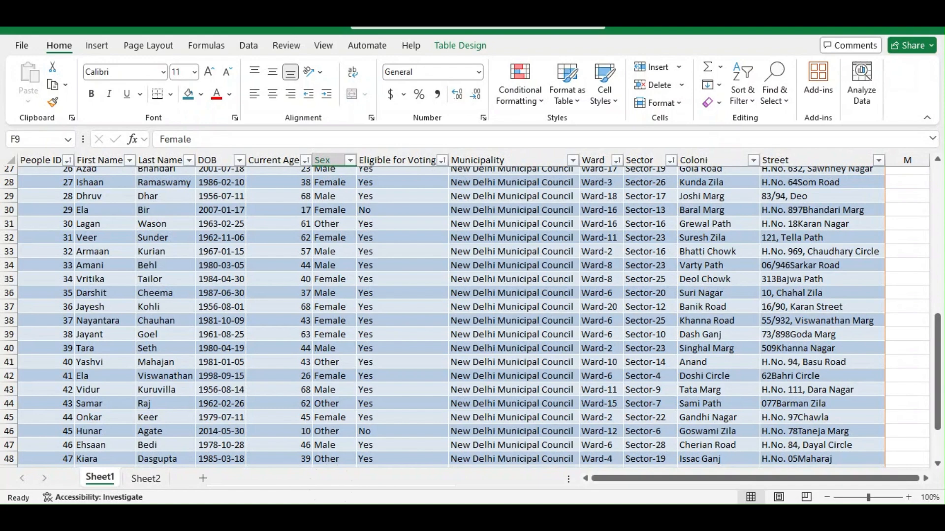
{"action": "scroll", "coordinate": [472, 319], "scroll_direction": "up", "scroll_amount": 9}
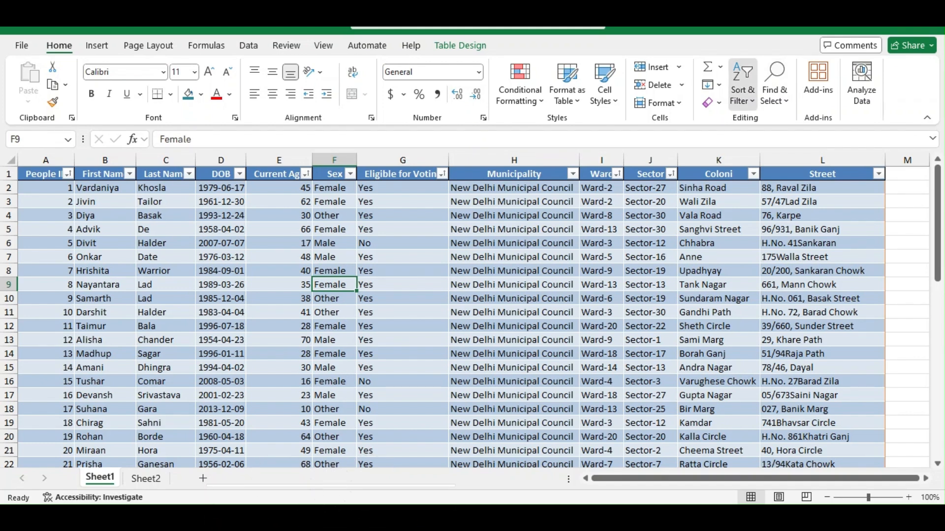
Delete the People ID level from the custom sort, apply it and look through the reordered records.
{"action": "left_click", "coordinate": [742, 90]}
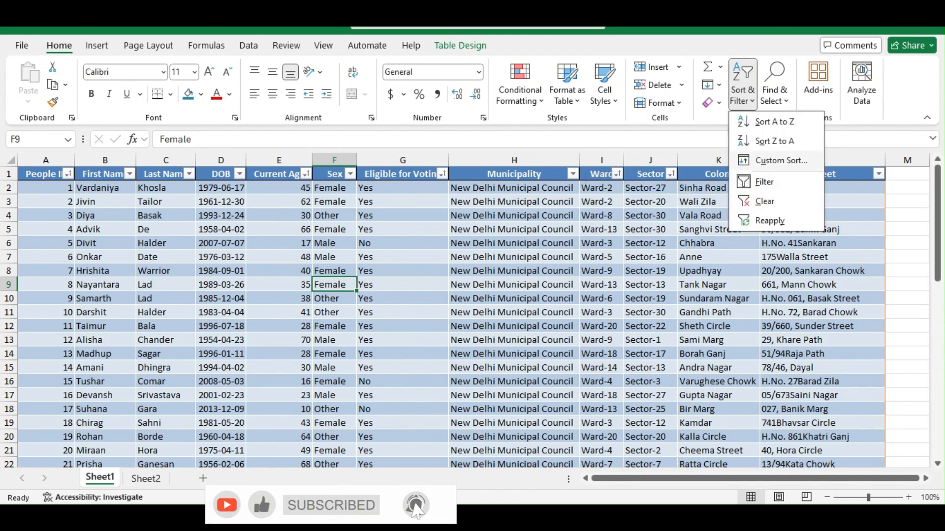
{"action": "left_click", "coordinate": [781, 161]}
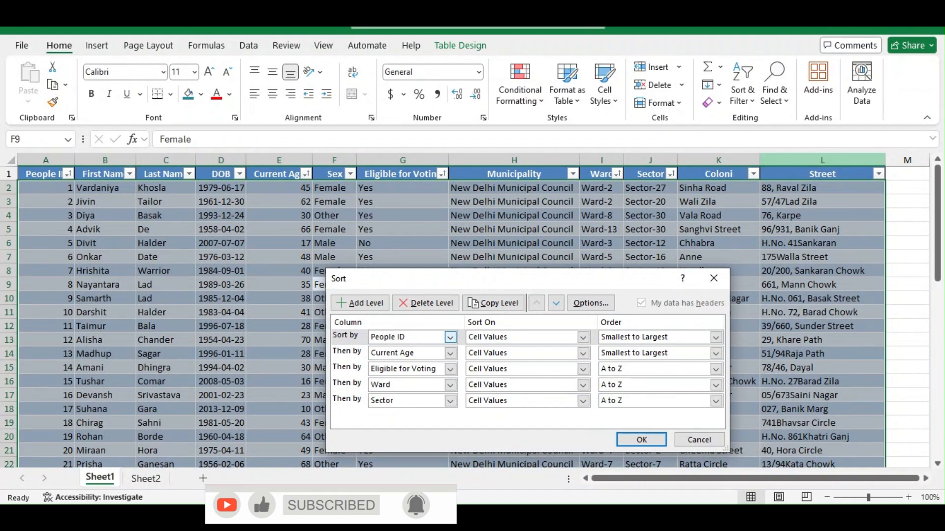
{"action": "left_click", "coordinate": [450, 337]}
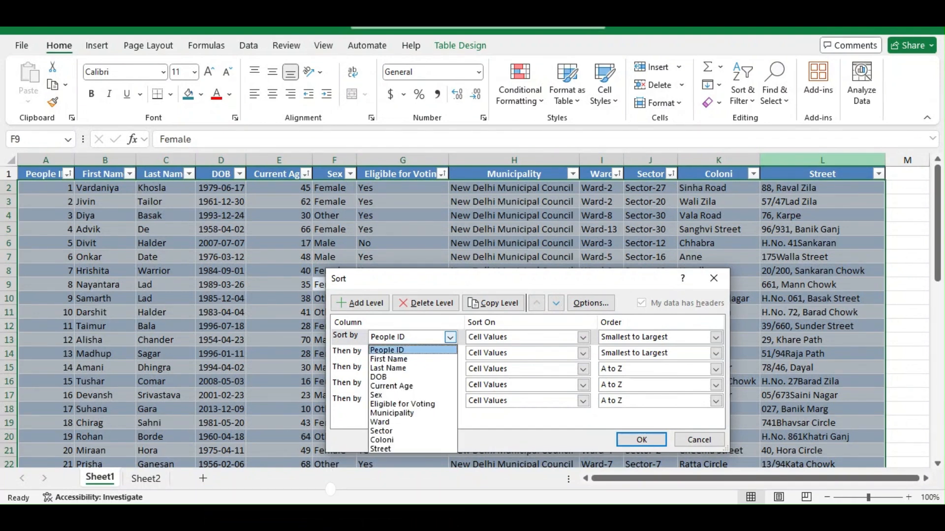
{"action": "left_click", "coordinate": [450, 337]}
{"action": "left_click", "coordinate": [425, 303]}
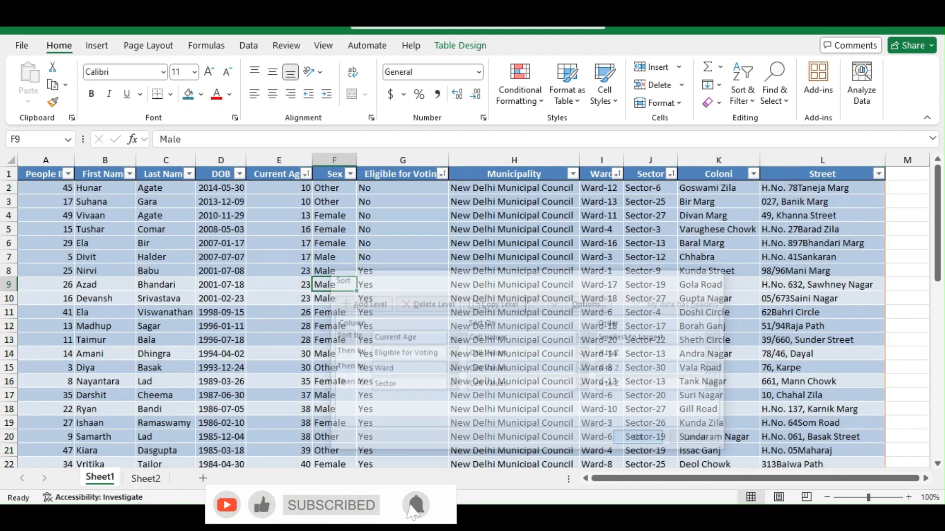
{"action": "left_click", "coordinate": [642, 440]}
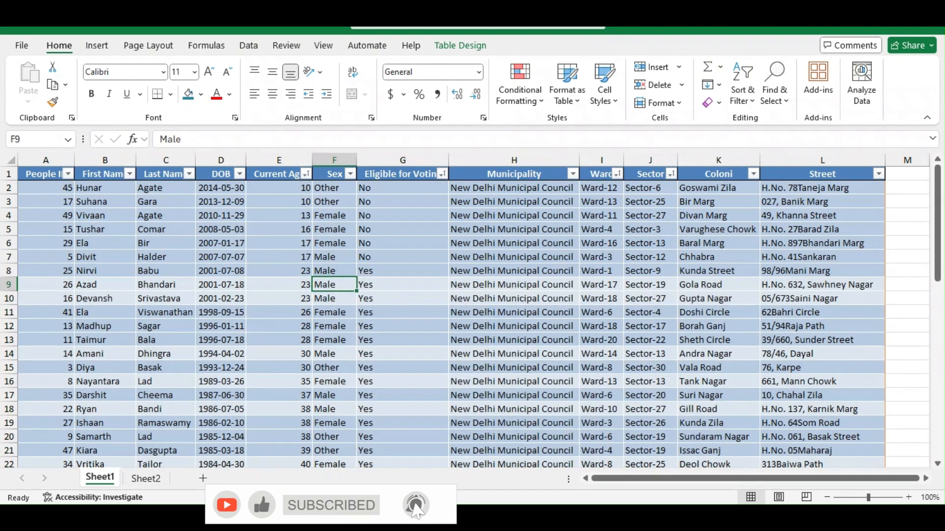
{"action": "scroll", "coordinate": [473, 318], "scroll_direction": "down", "scroll_amount": 17}
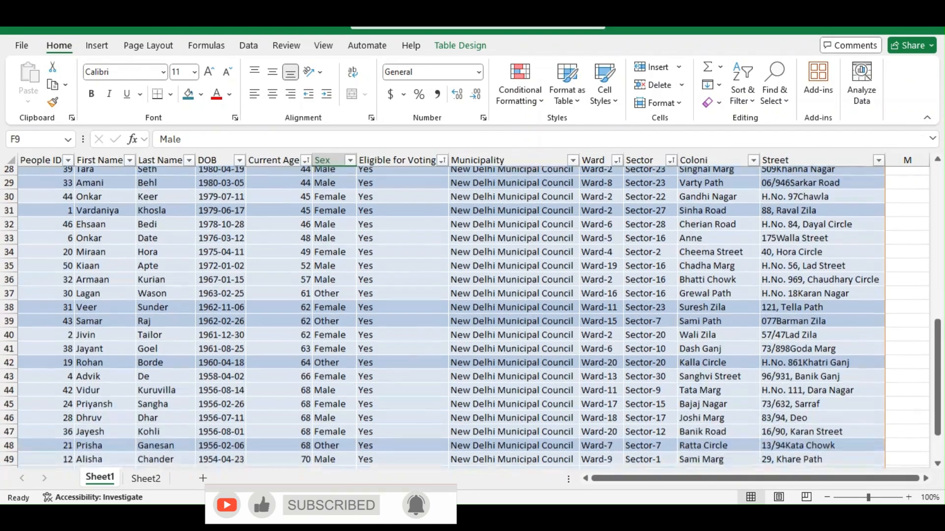
{"action": "scroll", "coordinate": [472, 318], "scroll_direction": "up", "scroll_amount": 7}
{"action": "scroll", "coordinate": [473, 318], "scroll_direction": "up", "scroll_amount": 10}
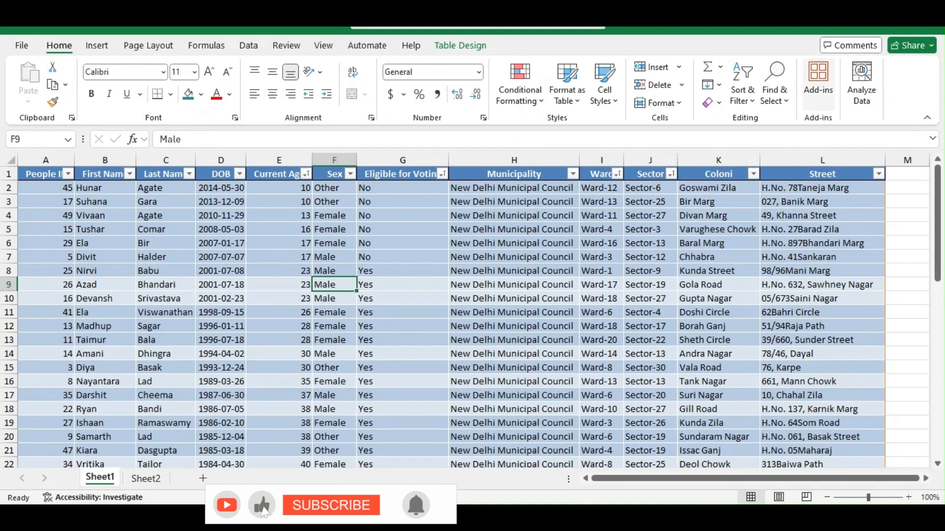
Delete the Current Age level from the custom sort, apply it and check the Eligible for Voting through Ward columns.
{"action": "left_click", "coordinate": [743, 81]}
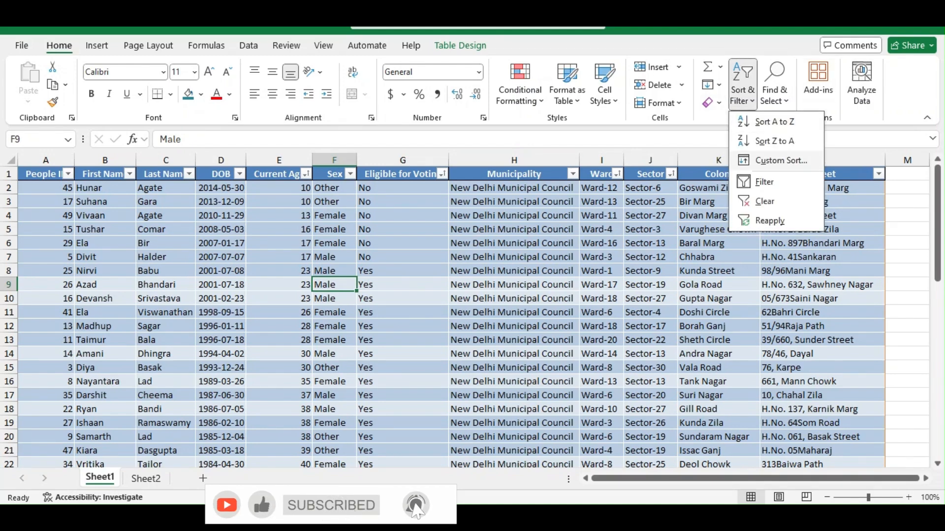
{"action": "left_click", "coordinate": [781, 161]}
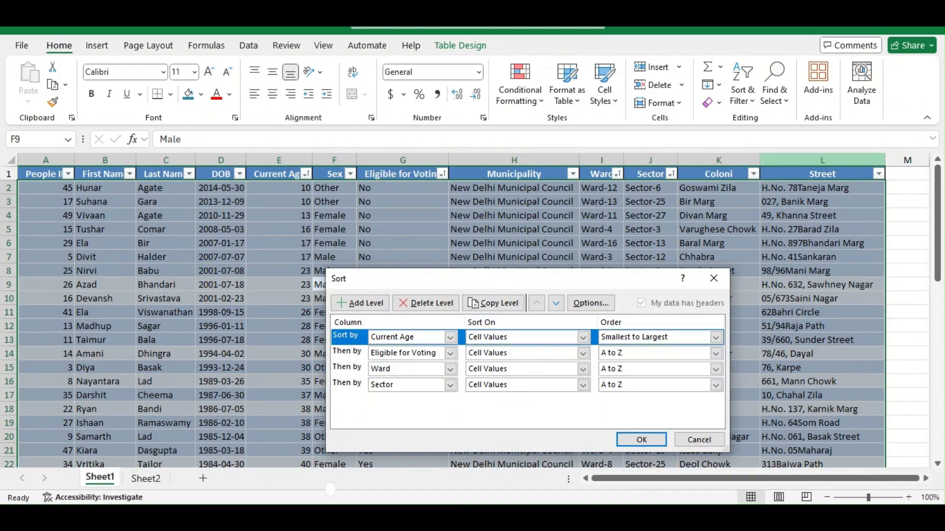
{"action": "left_click", "coordinate": [426, 303]}
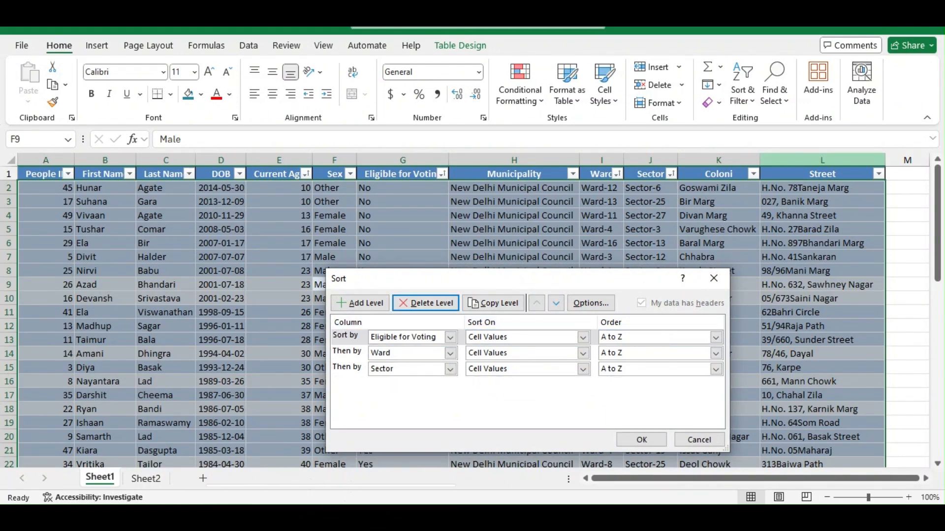
{"action": "left_click", "coordinate": [348, 336]}
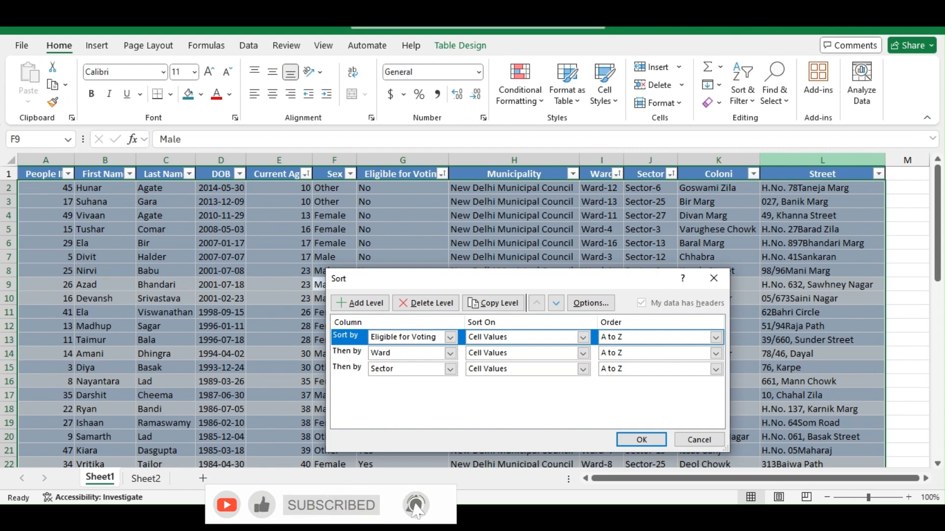
{"action": "left_click", "coordinate": [641, 440]}
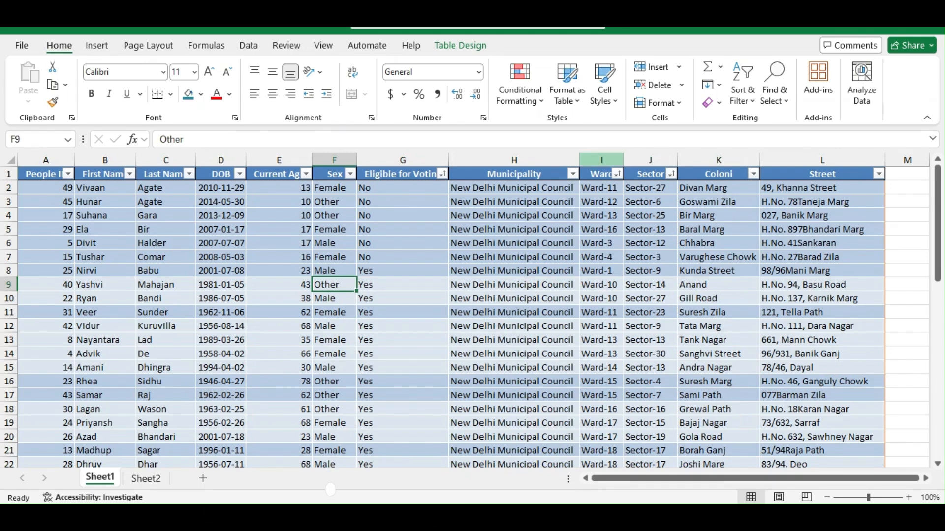
{"action": "left_click_drag", "start_coordinate": [601, 160], "coordinate": [403, 160]}
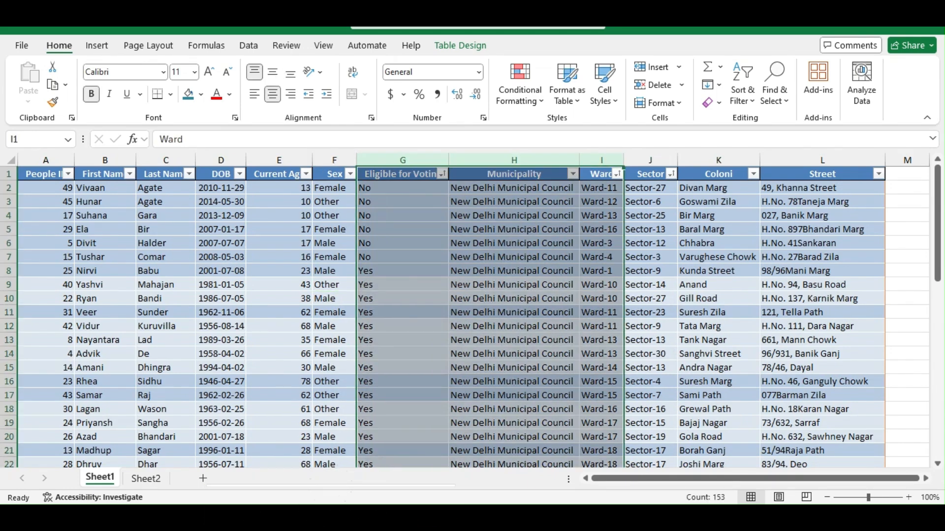
{"action": "left_click", "coordinate": [403, 285]}
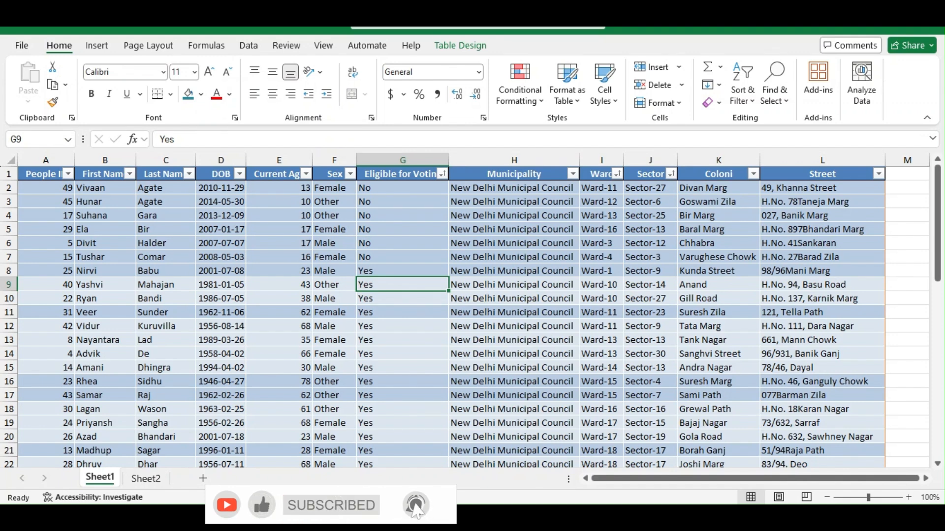
Delete the Eligible for Voting level from the custom sort, apply it and review the Ward and Sector order of the records.
{"action": "left_click", "coordinate": [743, 83]}
{"action": "left_click", "coordinate": [761, 160]}
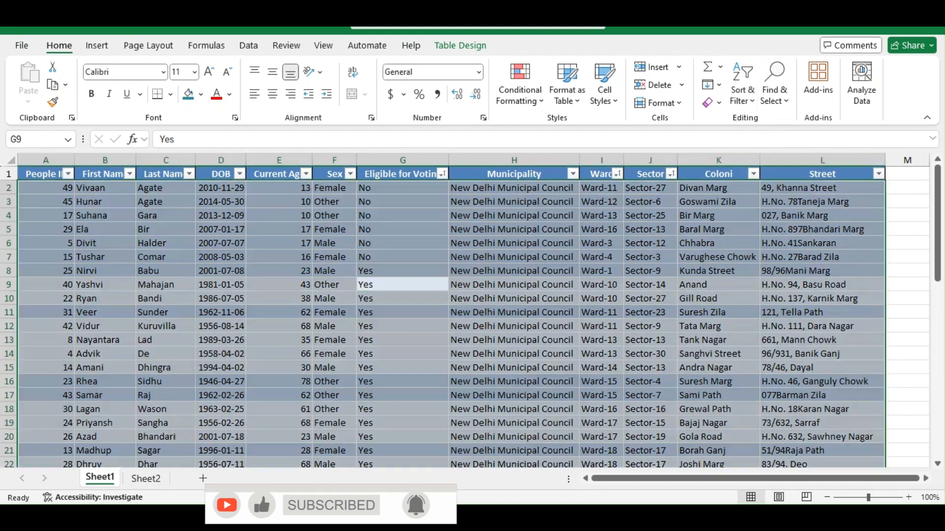
{"action": "left_click", "coordinate": [451, 337]}
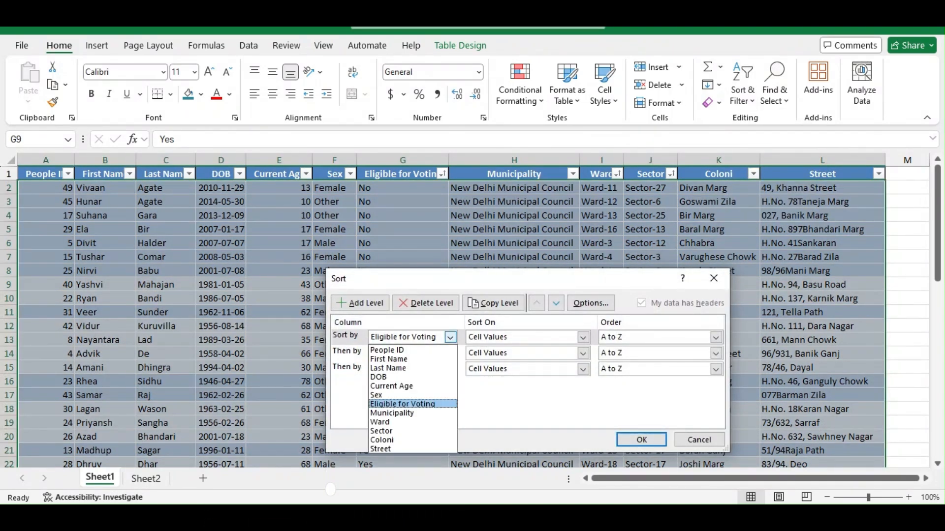
{"action": "left_click", "coordinate": [426, 303]}
{"action": "left_click", "coordinate": [426, 303]}
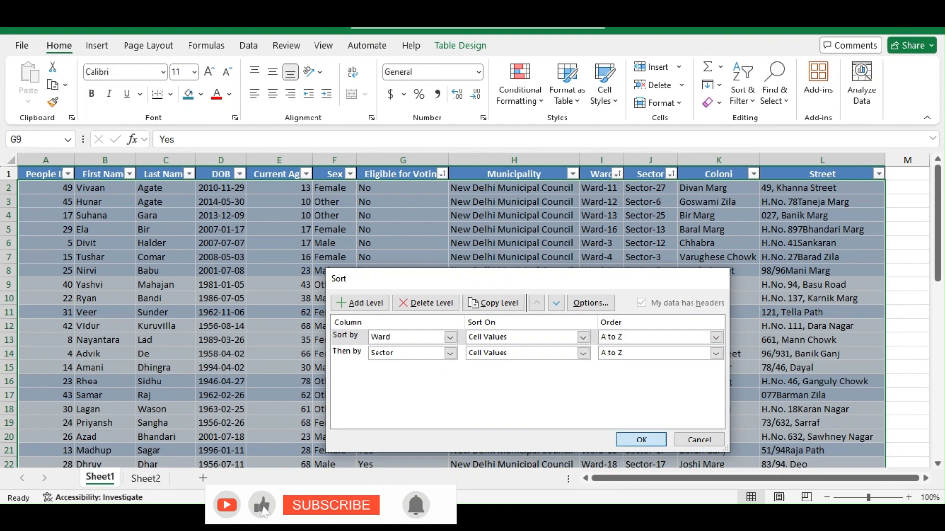
{"action": "key", "text": "Return"}
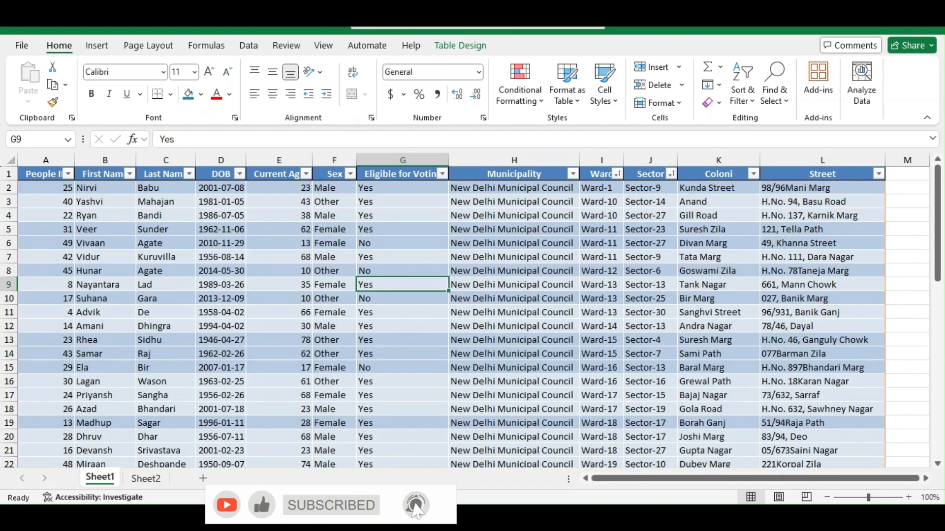
{"action": "scroll", "coordinate": [473, 315], "scroll_direction": "down", "scroll_amount": 8}
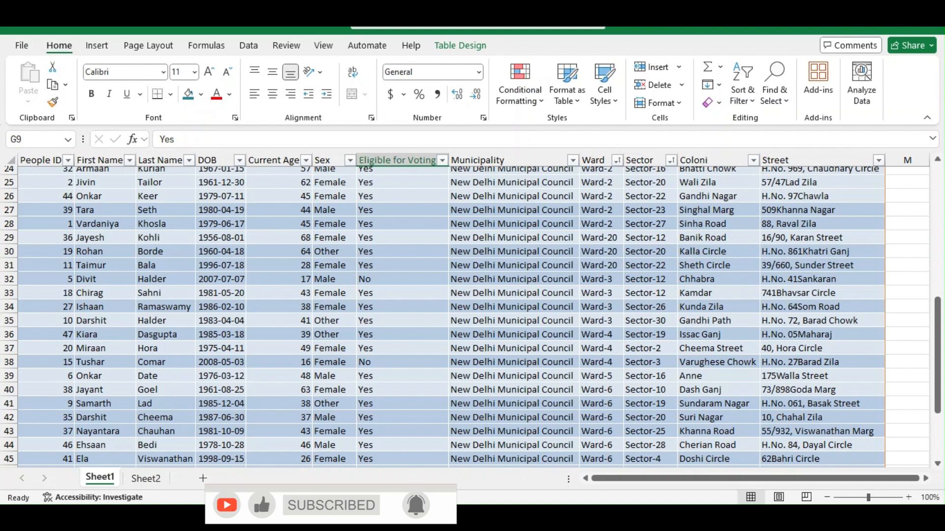
{"action": "scroll", "coordinate": [472, 315], "scroll_direction": "up", "scroll_amount": 8}
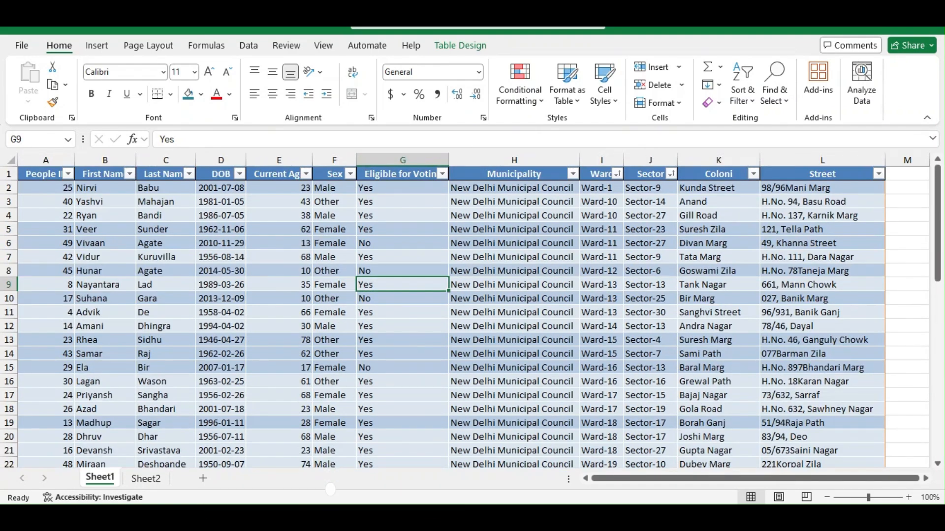
{"action": "scroll", "coordinate": [472, 315], "scroll_direction": "down", "scroll_amount": 4}
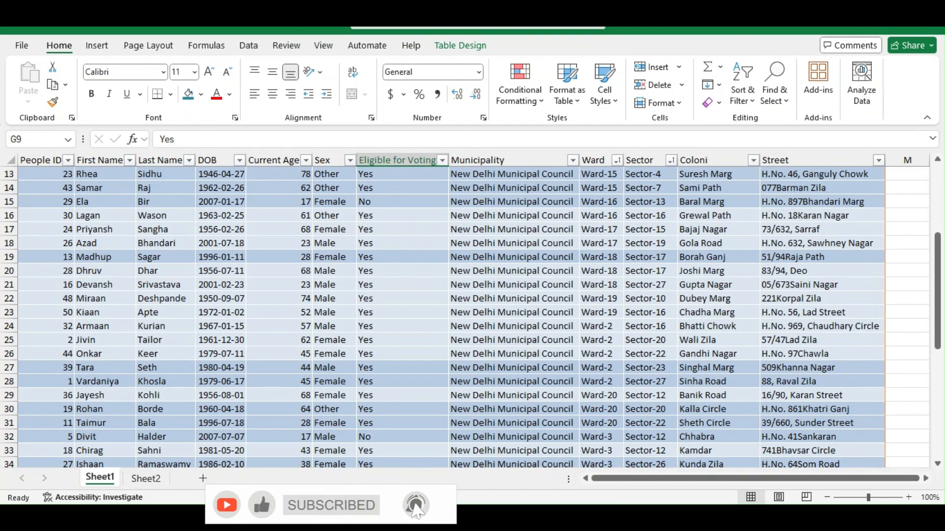
{"action": "scroll", "coordinate": [473, 315], "scroll_direction": "up", "scroll_amount": 4}
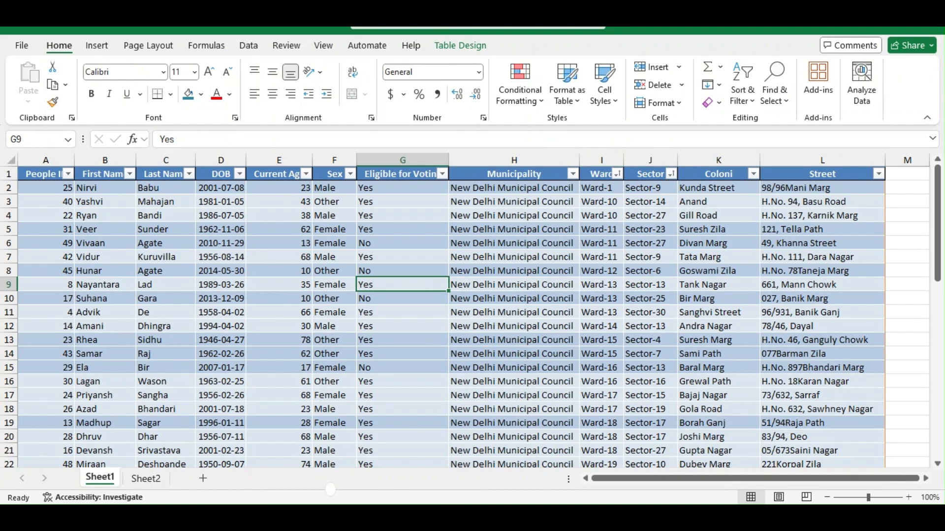
{"action": "left_click", "coordinate": [650, 160]}
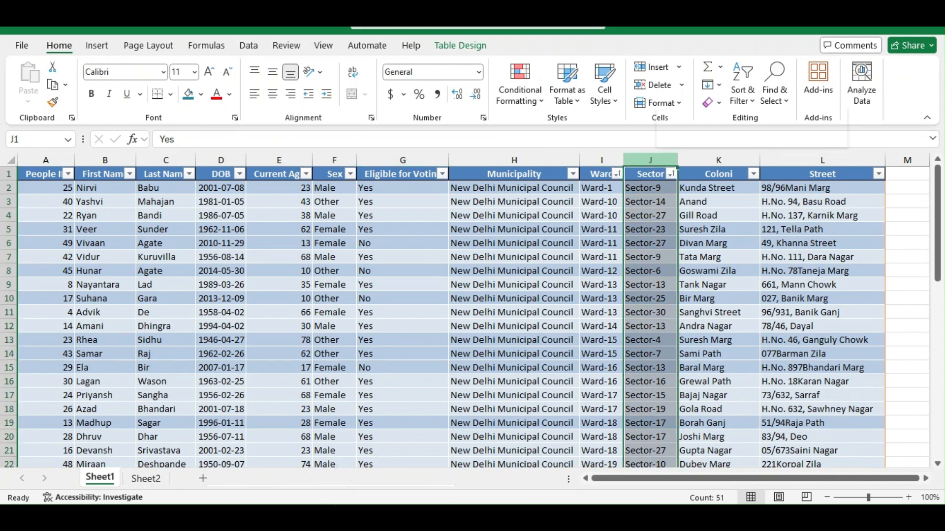
Insert a column before Sector and flash-fill it with the ward numbers, using 1 and 10 as the first two examples.
{"action": "right_click", "coordinate": [658, 160]}
{"action": "left_click", "coordinate": [693, 295]}
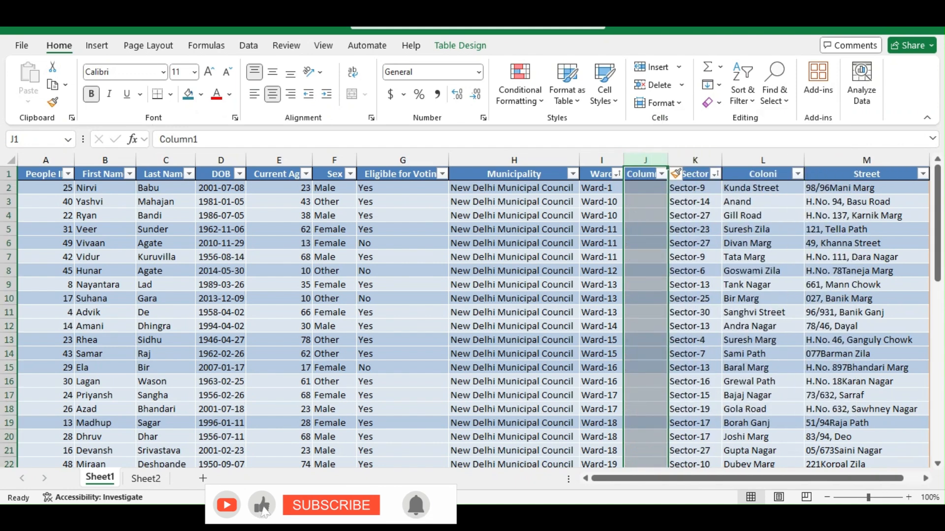
{"action": "left_click", "coordinate": [645, 188]}
{"action": "type", "text": "1"}
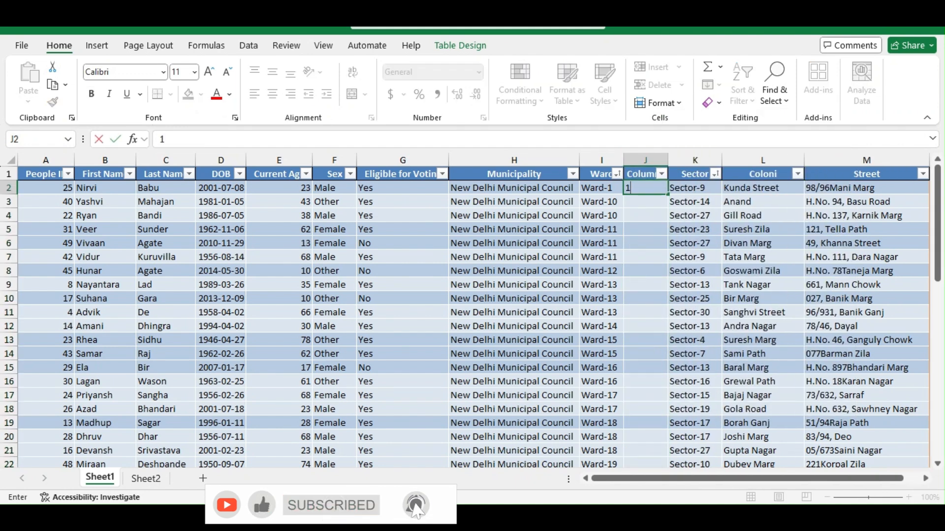
{"action": "key", "text": "Return"}
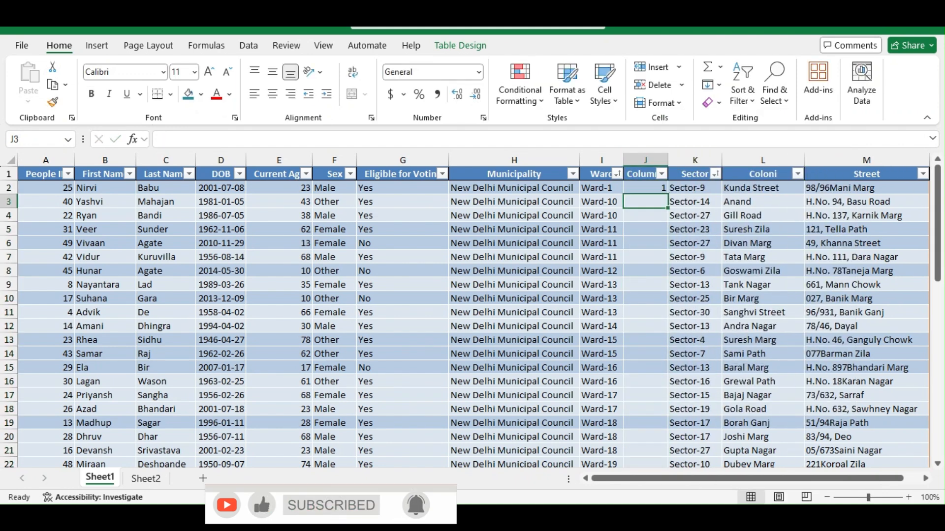
{"action": "key", "text": "ctrl+e"}
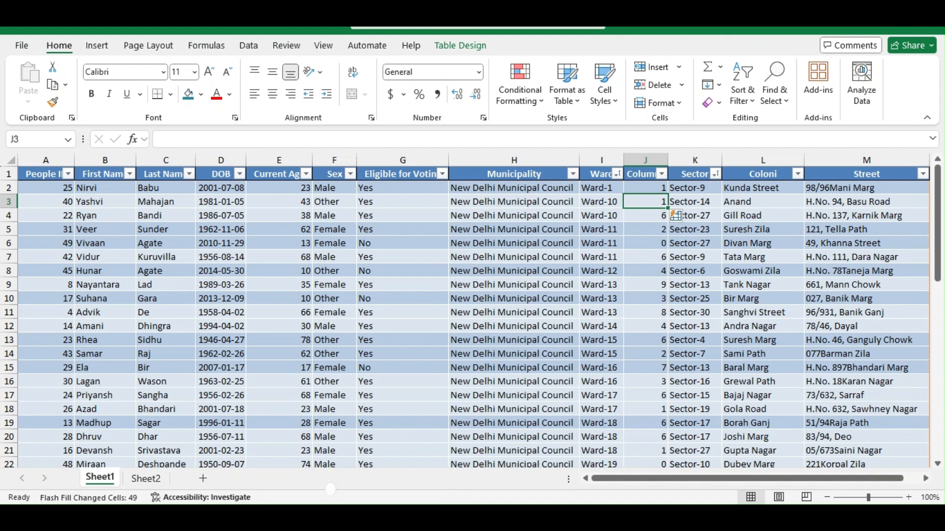
{"action": "type", "text": "10"}
{"action": "key", "text": "Return"}
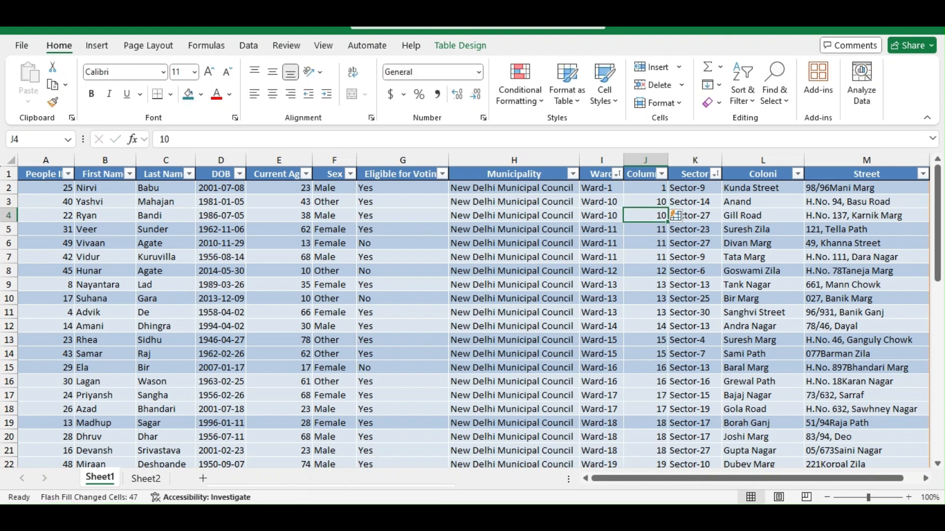
Delete the original Ward text column and rename the header of the new numeric column as ward.
{"action": "left_click", "coordinate": [601, 160]}
{"action": "right_click", "coordinate": [601, 160]}
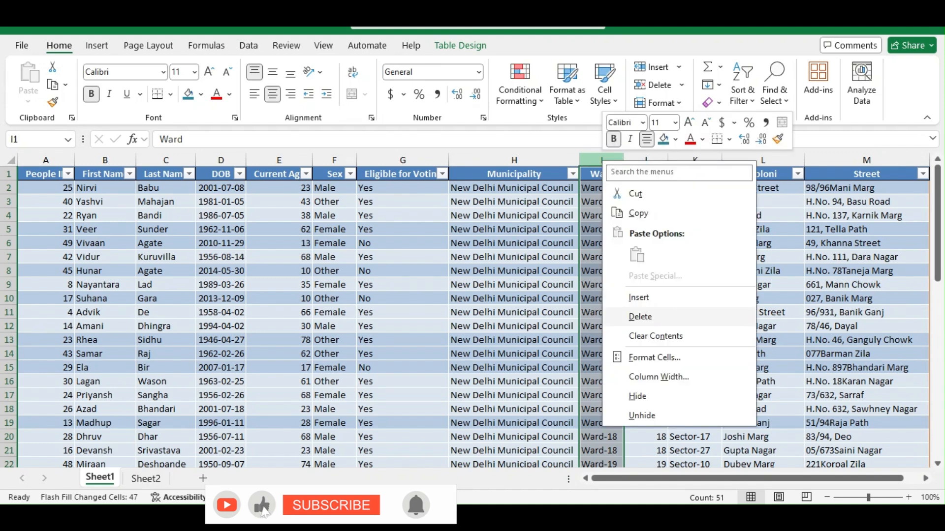
{"action": "left_click", "coordinate": [635, 316]}
{"action": "double_click", "coordinate": [598, 174]}
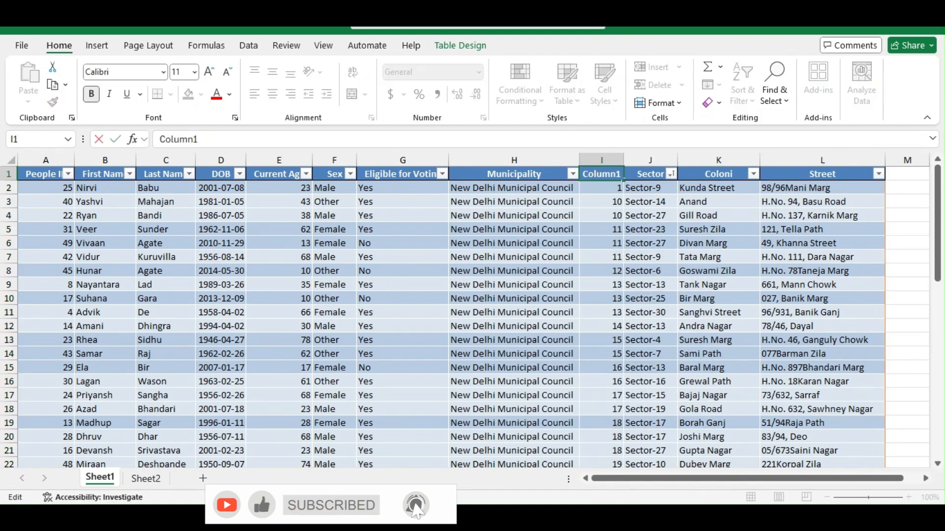
{"action": "double_click", "coordinate": [598, 174]}
{"action": "type", "text": "ward"}
{"action": "key", "text": "Return"}
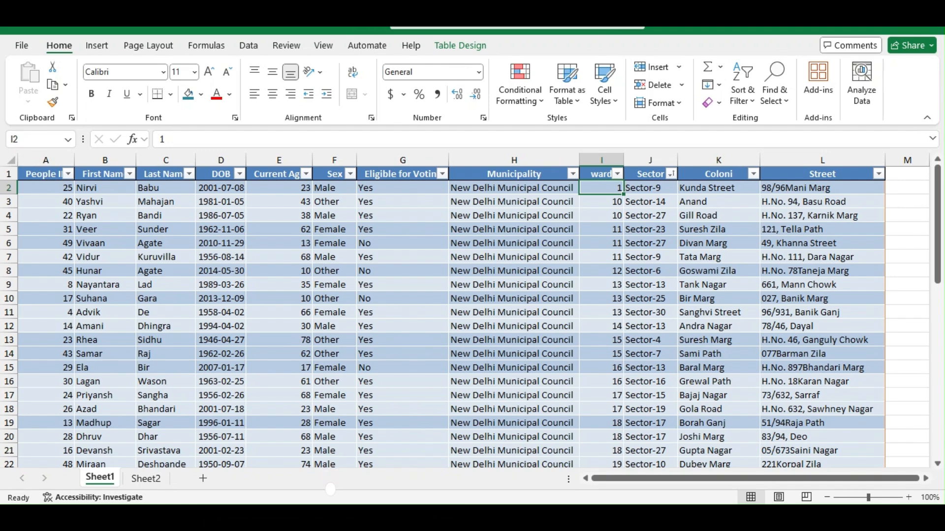
{"action": "left_click", "coordinate": [742, 84]}
{"action": "left_click", "coordinate": [777, 159]}
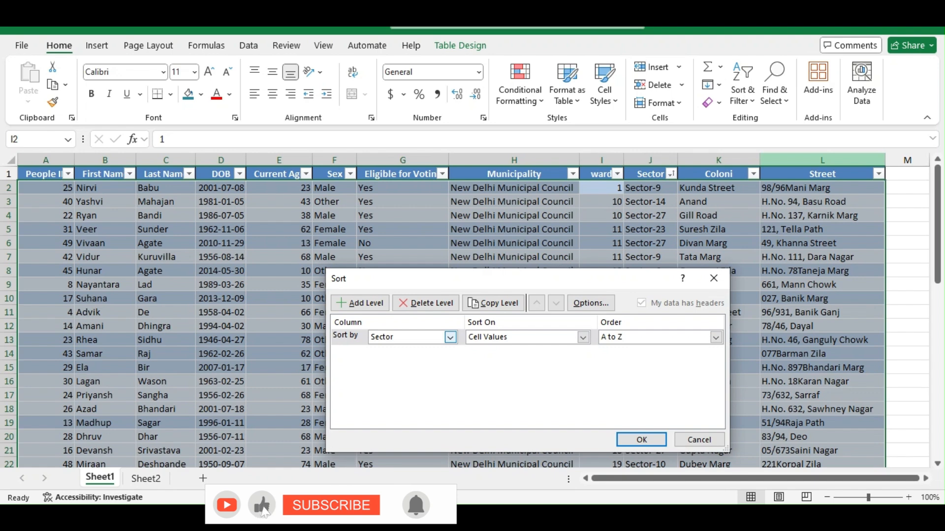
{"action": "key", "text": "Return"}
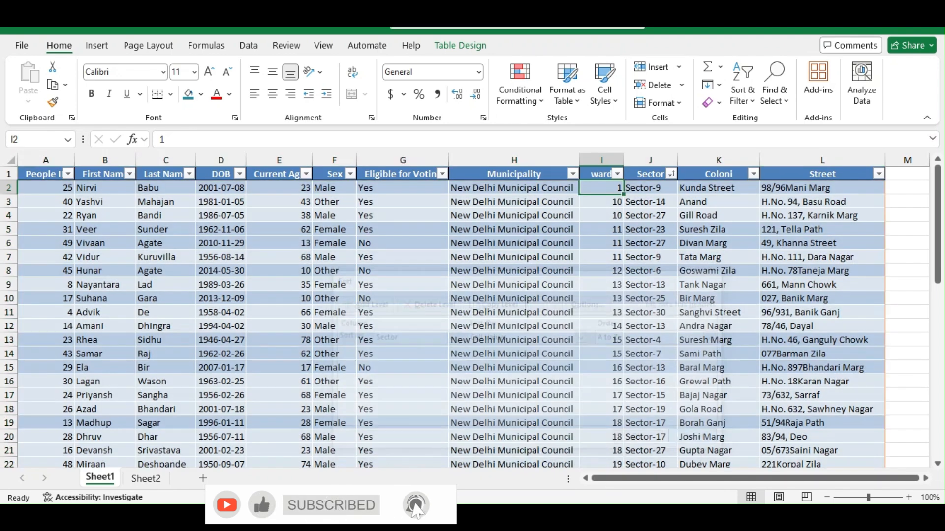
Insert a column before Coloni and flash-fill it with the sector numbers, using 9 as the first example.
{"action": "right_click", "coordinate": [708, 160]}
{"action": "key", "text": "Escape"}
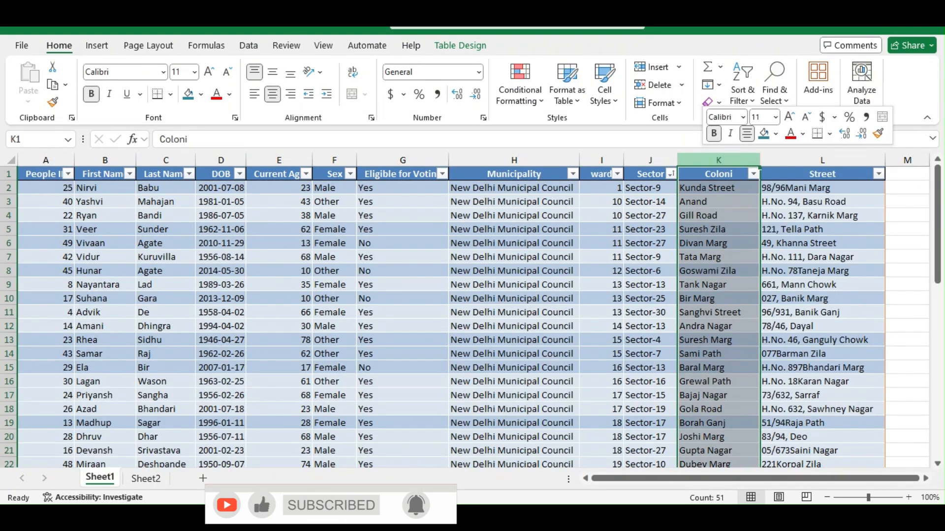
{"action": "left_click", "coordinate": [704, 188]}
{"action": "type", "text": "9"}
{"action": "key", "text": "Return"}
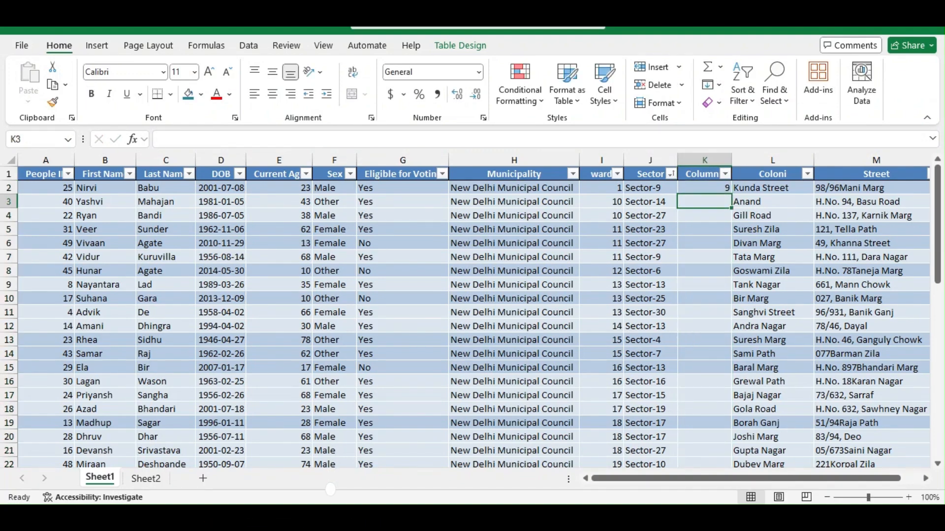
{"action": "key", "text": "ctrl+e"}
Delete the original Sector text column from the table.
{"action": "left_click", "coordinate": [649, 160]}
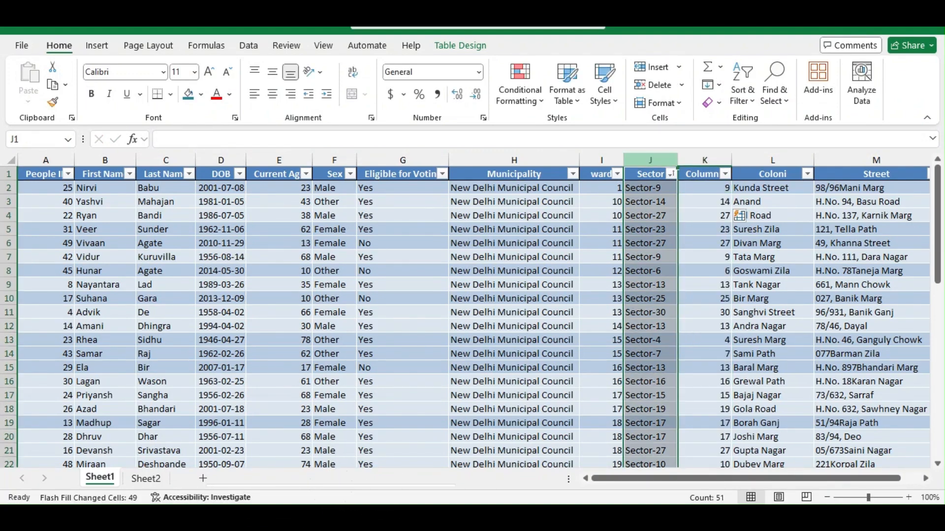
{"action": "right_click", "coordinate": [648, 160]}
{"action": "left_click", "coordinate": [682, 312]}
Rename the header of the new sector number column as Sector.
{"action": "double_click", "coordinate": [650, 174]}
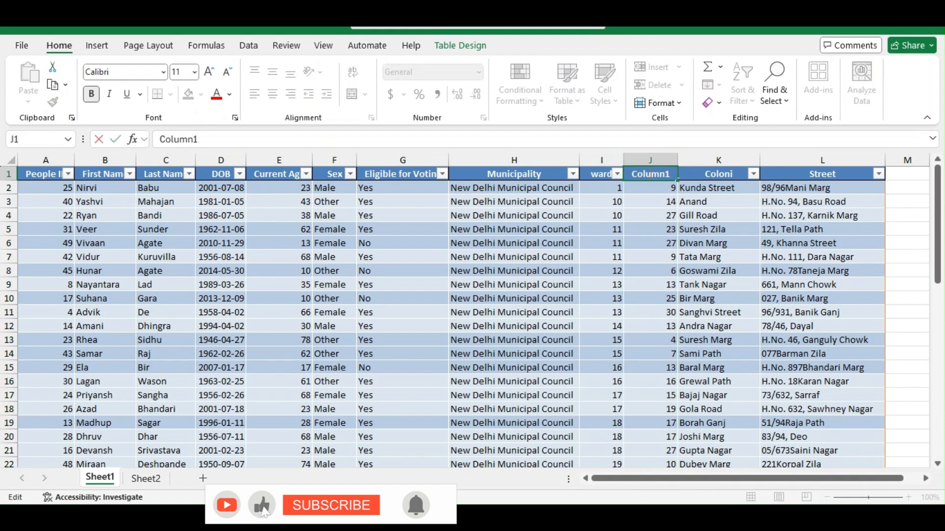
{"action": "double_click", "coordinate": [649, 175]}
{"action": "left_click", "coordinate": [650, 174]}
{"action": "type", "text": "SEc"}
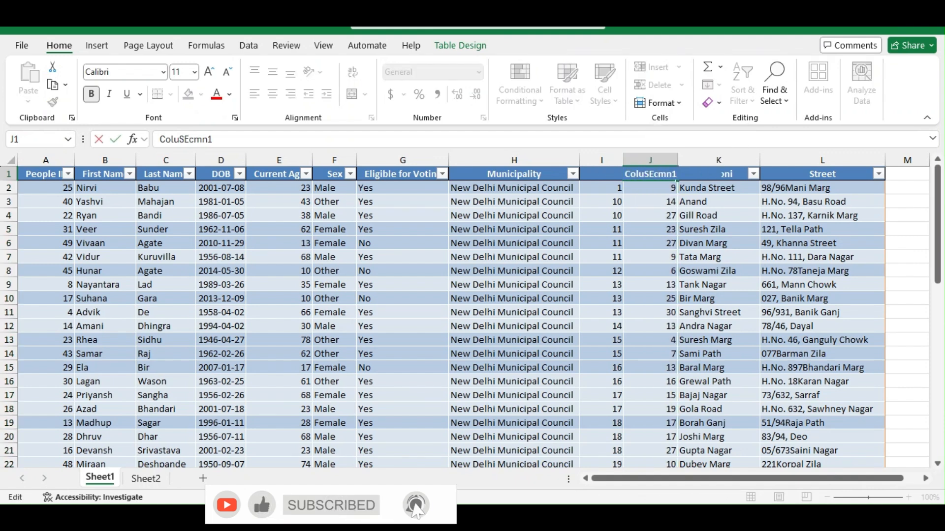
{"action": "key", "text": "BackSpace"}
{"action": "key", "text": "BackSpace"}
{"action": "key", "text": "BackSpace"}
{"action": "key", "text": "BackSpace"}
{"action": "key", "text": "BackSpace"}
{"action": "key", "text": "BackSpace"}
{"action": "key", "text": "BackSpace"}
{"action": "type", "text": "Sector"}
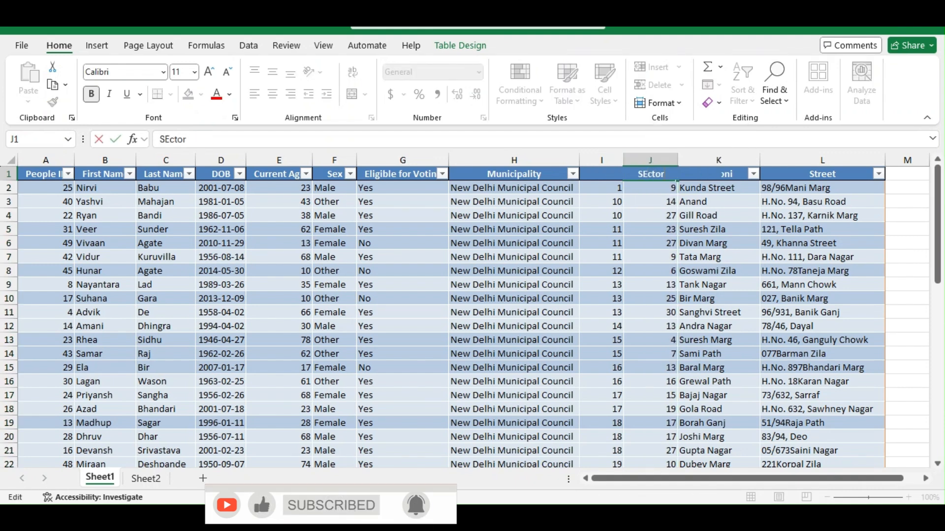
{"action": "key", "text": "Return"}
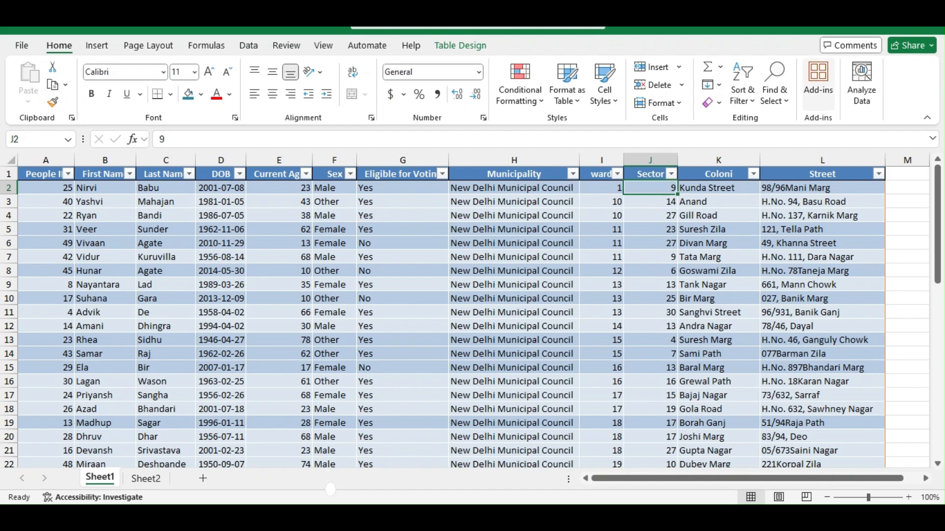
Start a custom sort whose first level is ward, by cell values from smallest to largest.
{"action": "left_click", "coordinate": [743, 91]}
{"action": "left_click", "coordinate": [781, 161]}
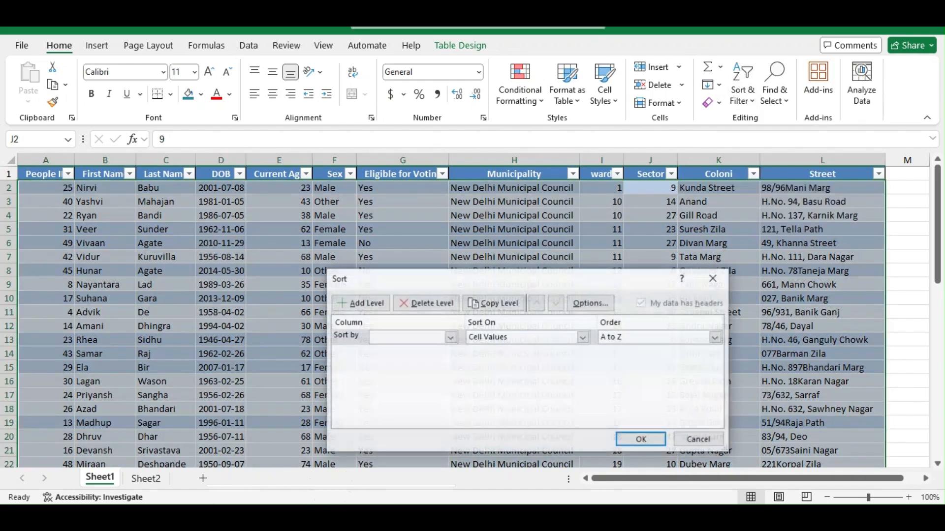
{"action": "left_click", "coordinate": [346, 337]}
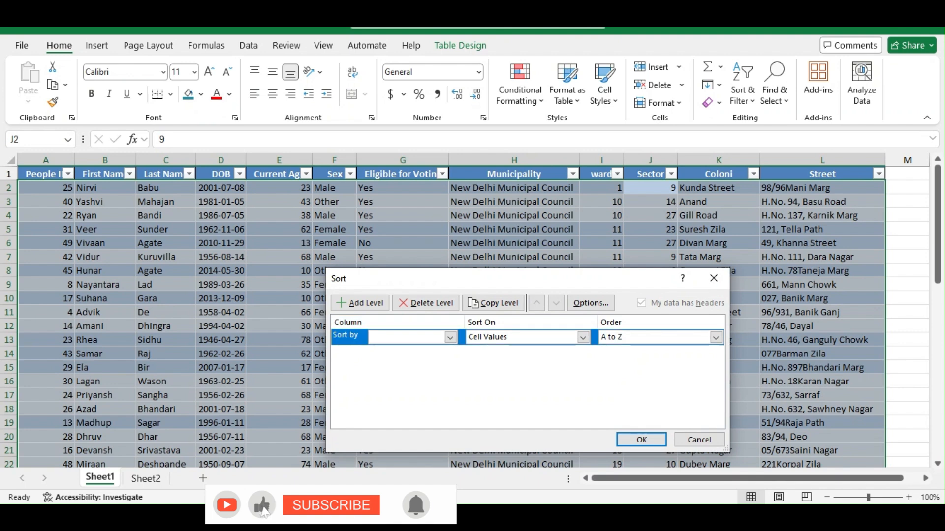
{"action": "left_click", "coordinate": [450, 338]}
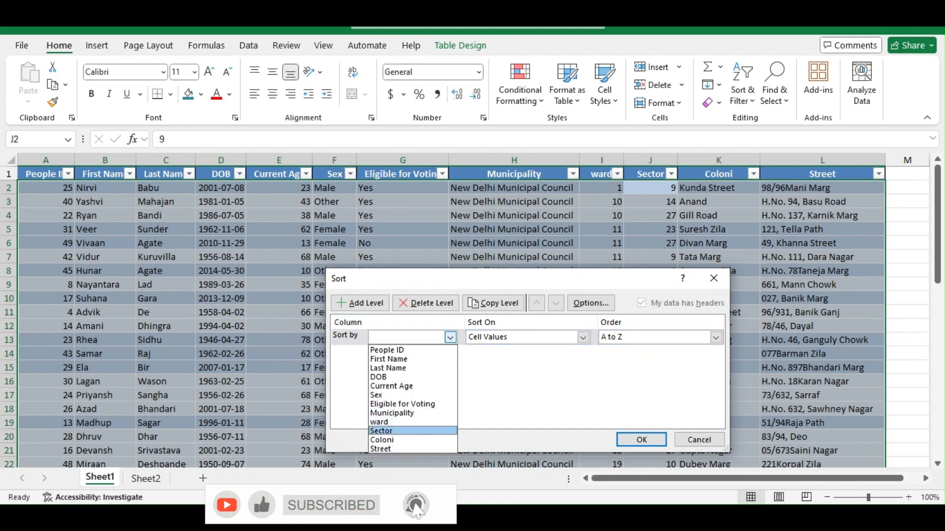
{"action": "left_click", "coordinate": [379, 423]}
Add a second sort level on Sector, cell values smallest to largest, delete the spare empty level and apply the sort.
{"action": "left_click", "coordinate": [360, 303]}
{"action": "left_click", "coordinate": [360, 303]}
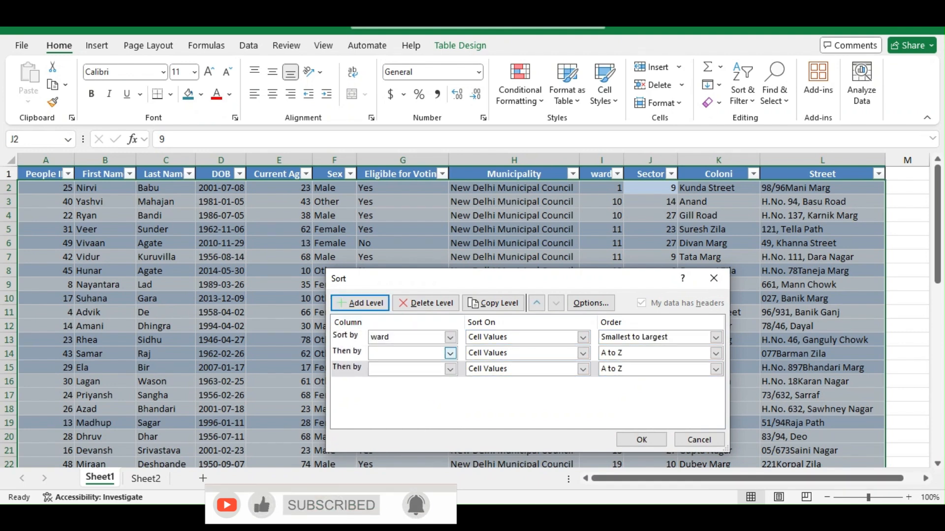
{"action": "left_click", "coordinate": [451, 353]}
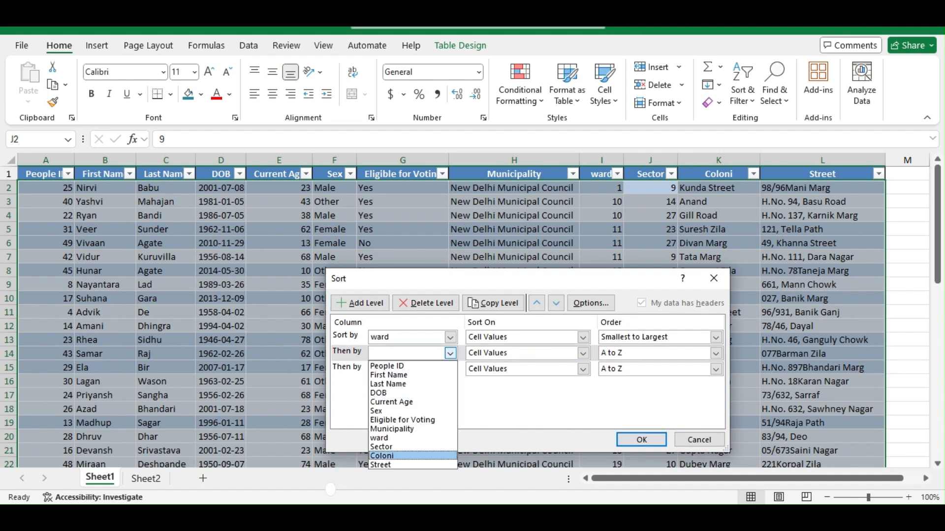
{"action": "left_click", "coordinate": [382, 447]}
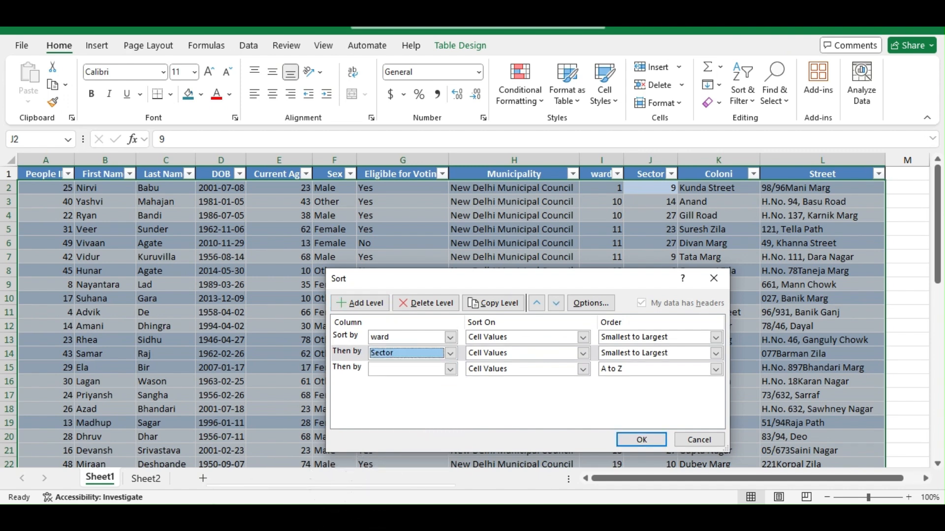
{"action": "left_click", "coordinate": [346, 368]}
{"action": "left_click", "coordinate": [425, 303]}
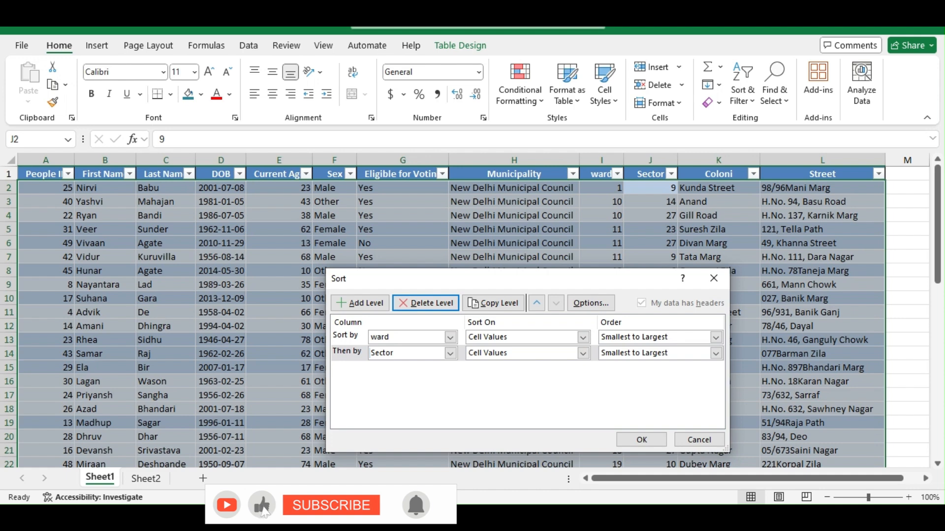
{"action": "left_click", "coordinate": [641, 439]}
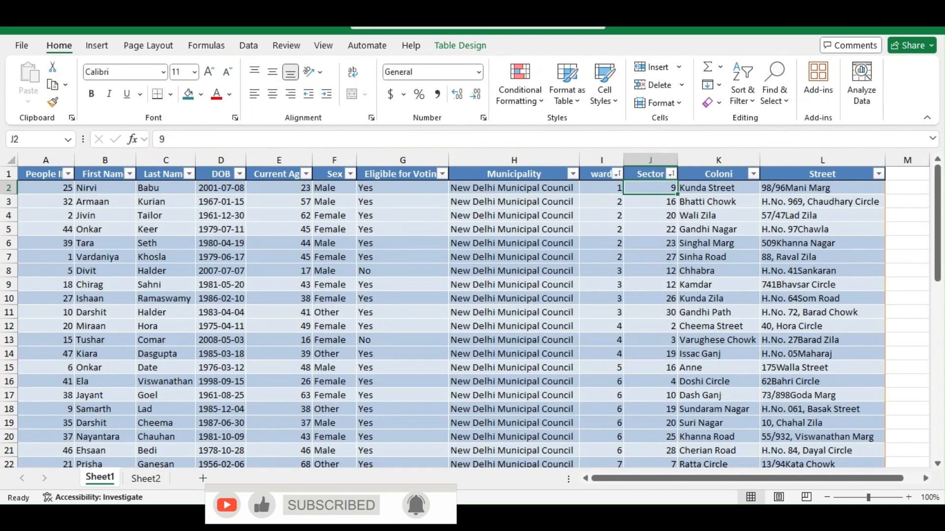
Review the ward and Sector order throughout the sorted records, including the group of ward 2 rows.
{"action": "left_click_drag", "start_coordinate": [601, 202], "coordinate": [602, 257]}
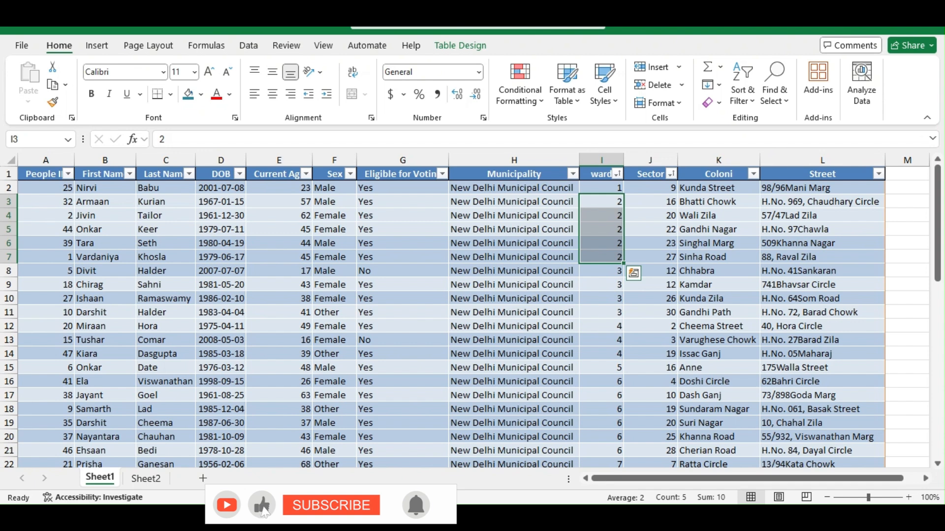
{"action": "left_click", "coordinate": [650, 188]}
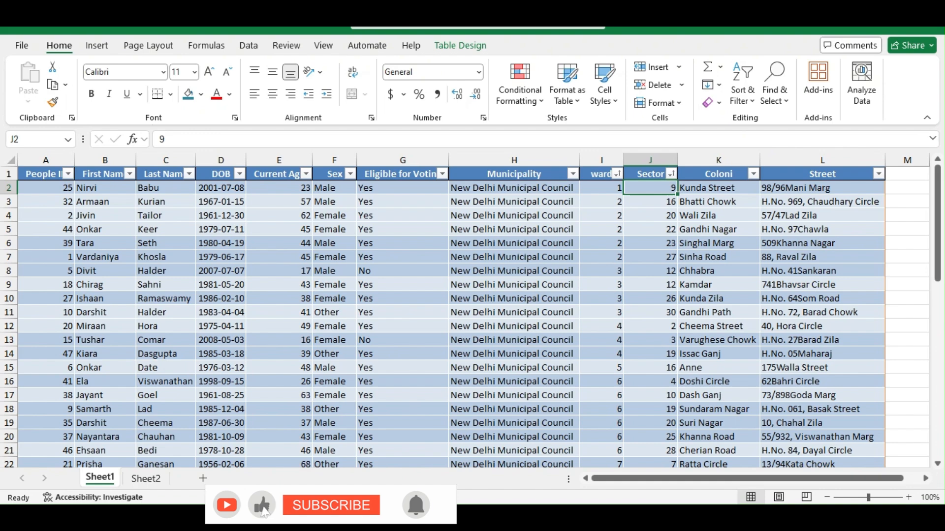
{"action": "scroll", "coordinate": [465, 315], "scroll_direction": "down", "scroll_amount": 6}
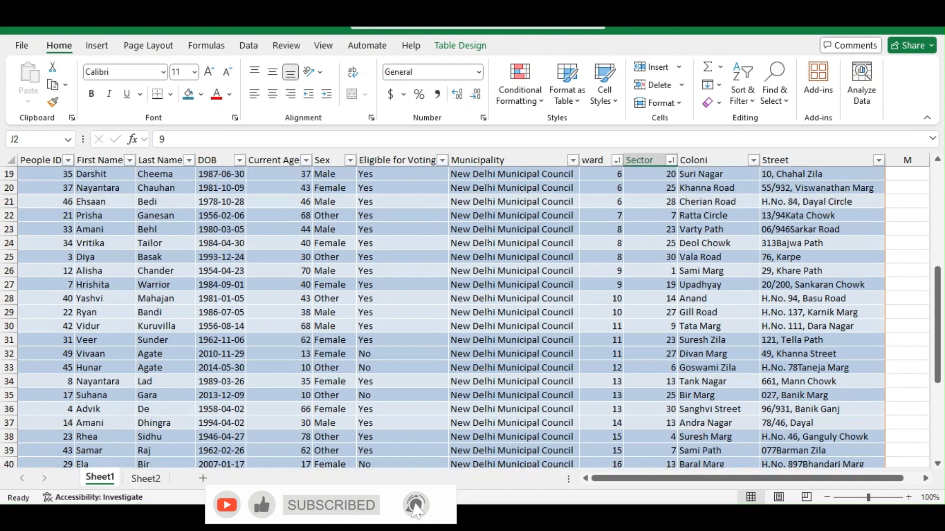
{"action": "scroll", "coordinate": [464, 315], "scroll_direction": "down", "scroll_amount": 5}
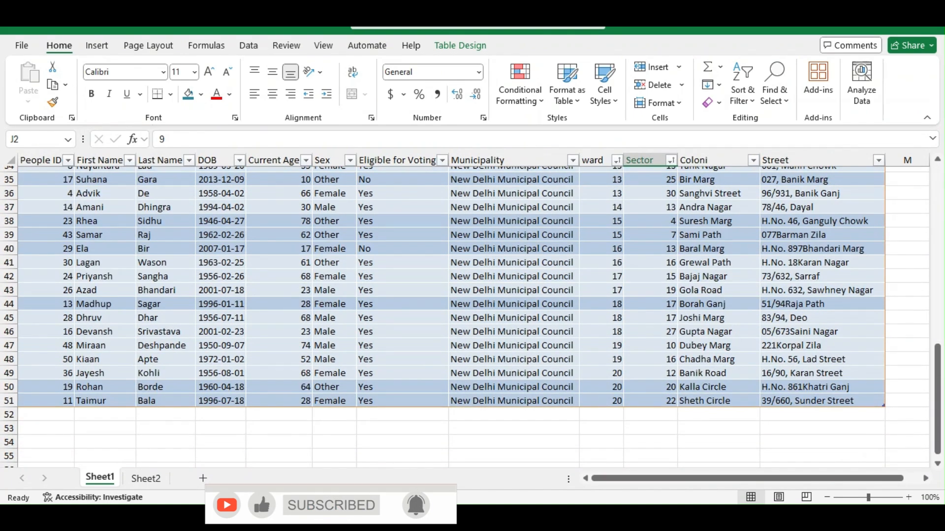
{"action": "scroll", "coordinate": [465, 315], "scroll_direction": "up", "scroll_amount": 9}
{"action": "scroll", "coordinate": [465, 314], "scroll_direction": "up", "scroll_amount": 3}
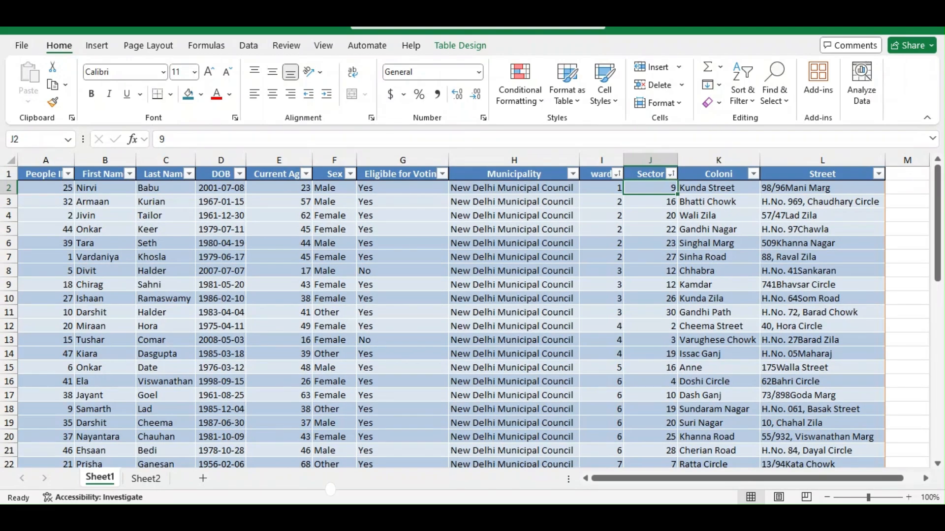
{"action": "left_click_drag", "start_coordinate": [601, 201], "coordinate": [602, 257]}
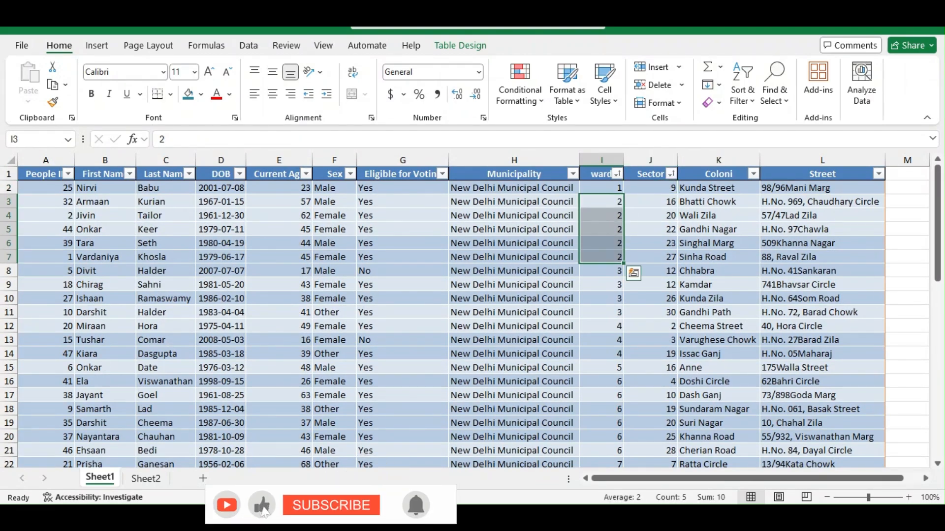